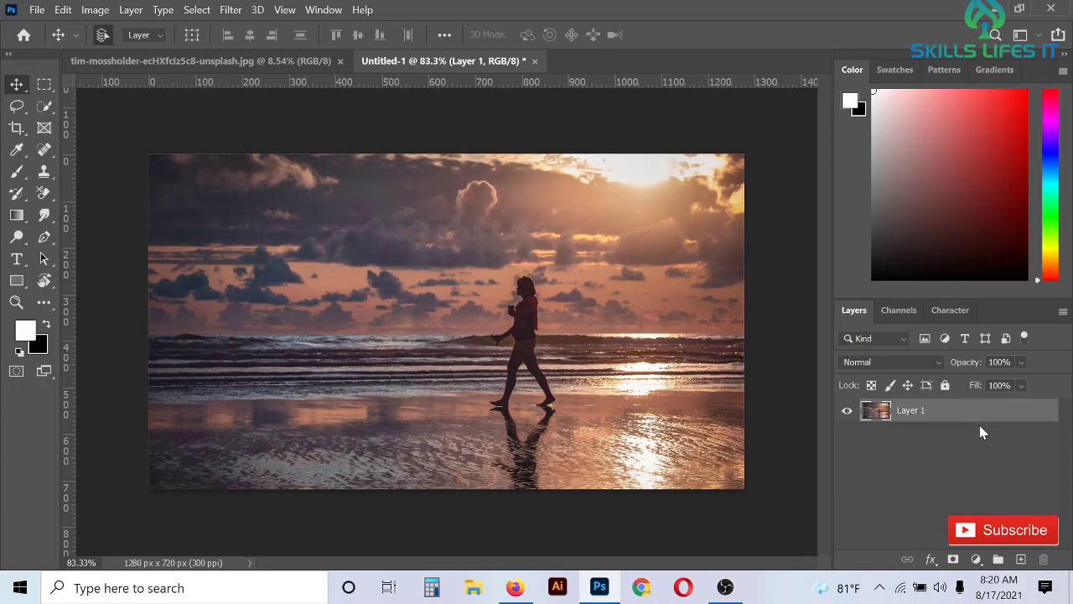
Draw a white circle about 322 px in diameter over the photo with the Ellipse tool
click(20, 286)
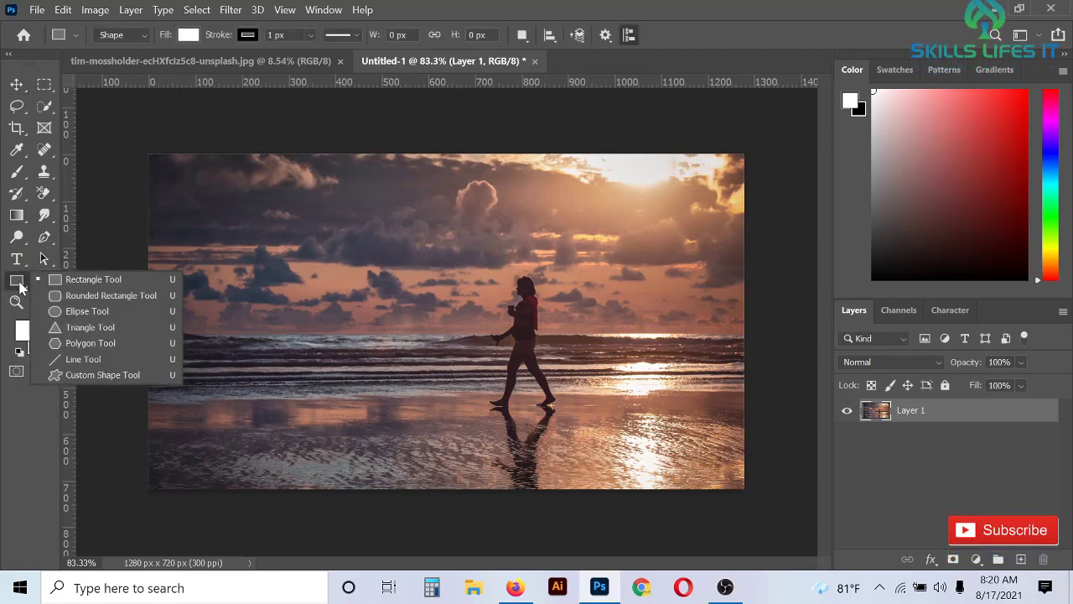
click(94, 314)
drag(399, 267, 522, 339)
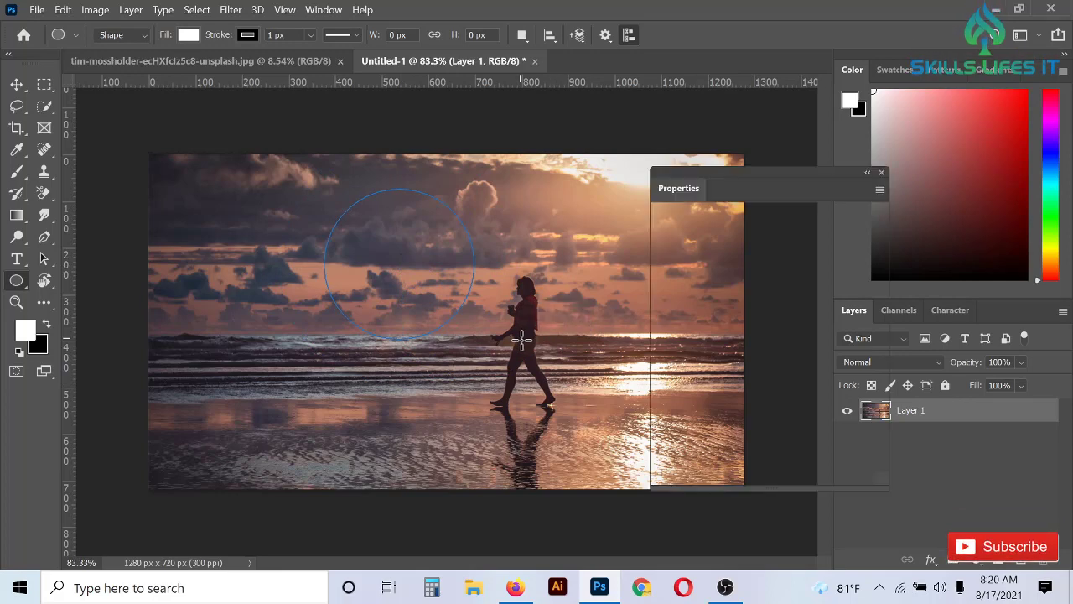
click(882, 172)
Move the white circle to the canvas centre, check it against a selection of the whole canvas, and remove that selection
click(16, 86)
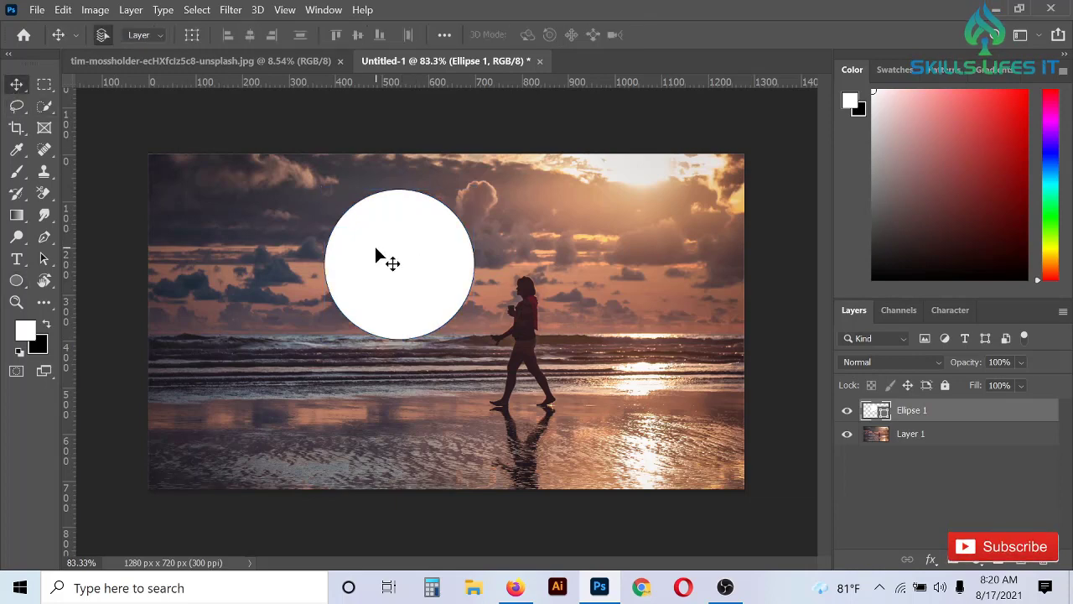
drag(378, 249, 431, 317)
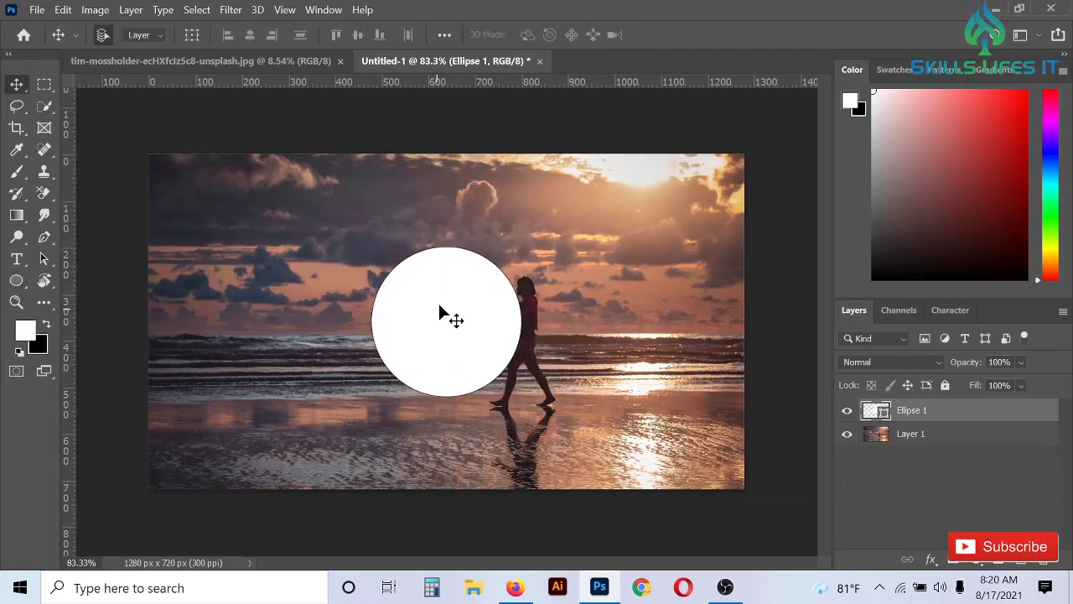
click(44, 84)
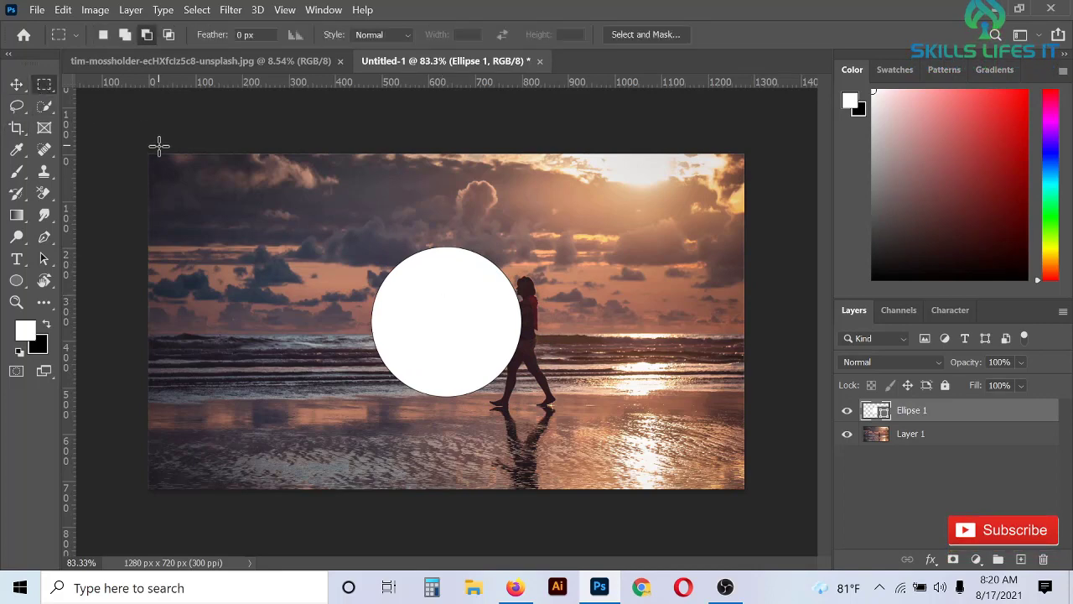
drag(148, 156, 750, 491)
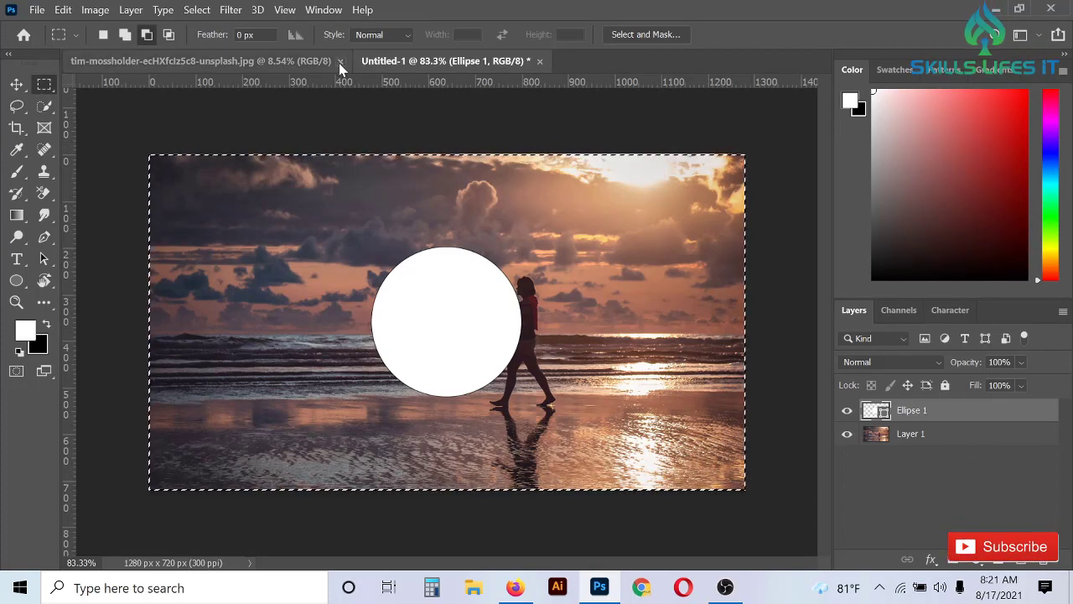
click(17, 84)
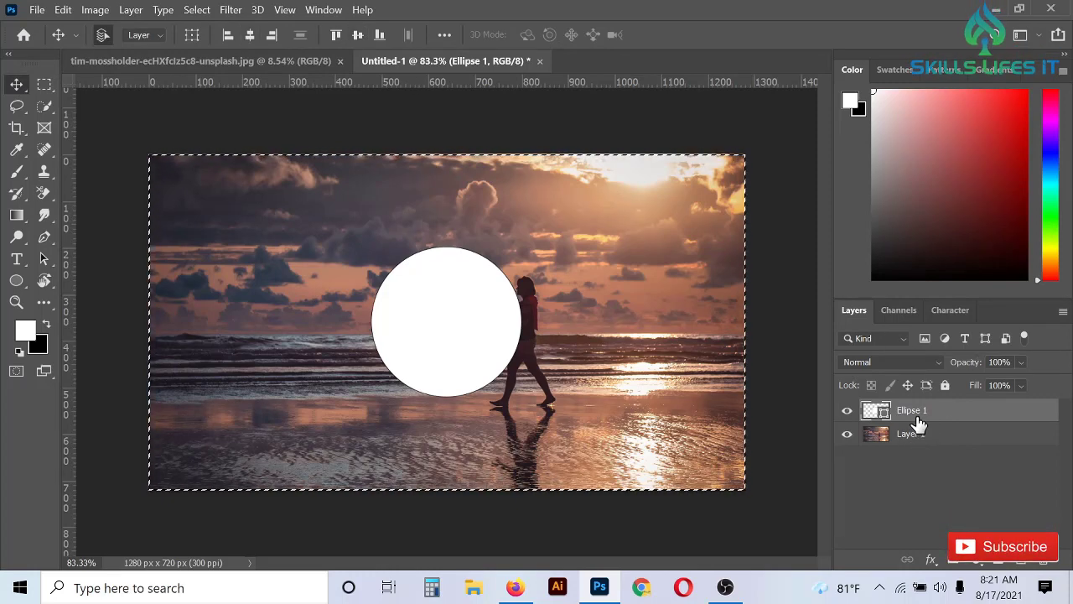
mouse_move(453, 358)
mouse_down()
mouse_move(457, 331)
mouse_move(450, 349)
mouse_move(468, 352)
mouse_up()
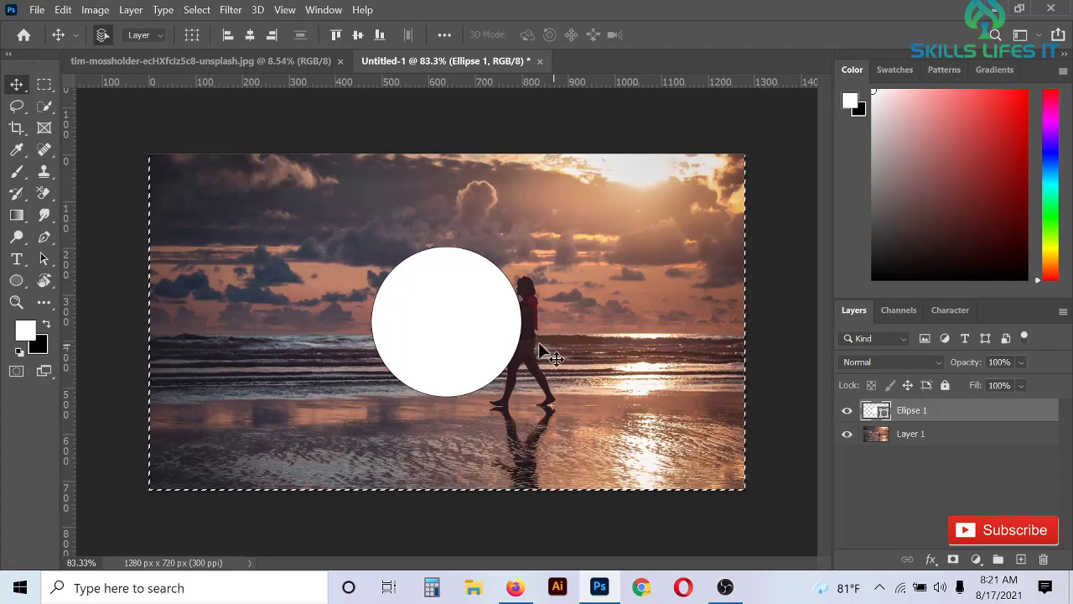
key(ctrl+d)
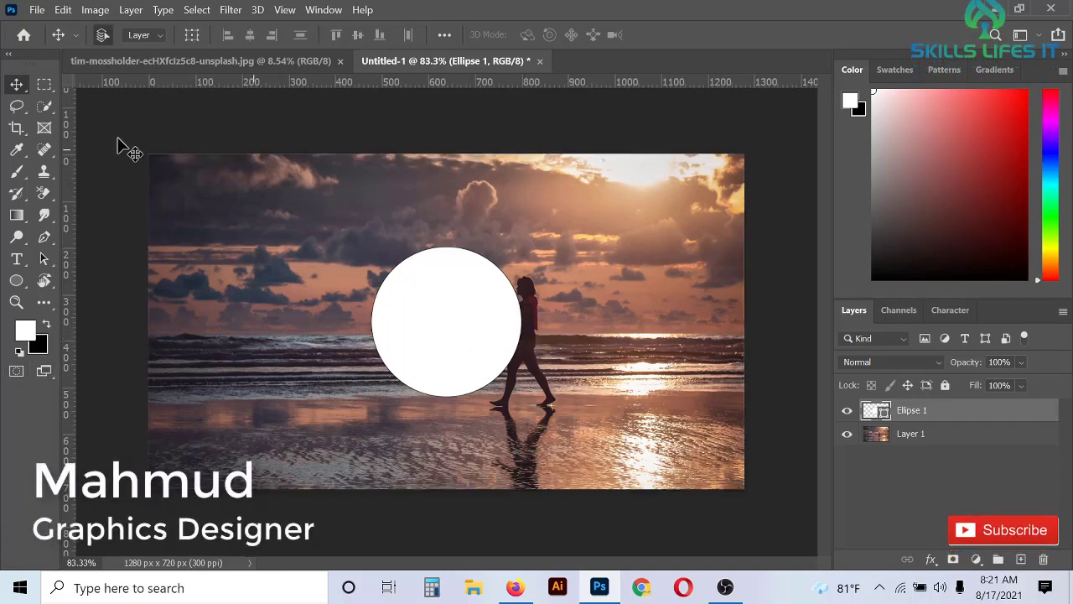
Change the circle's fill colour to black (000000)
double_click(878, 411)
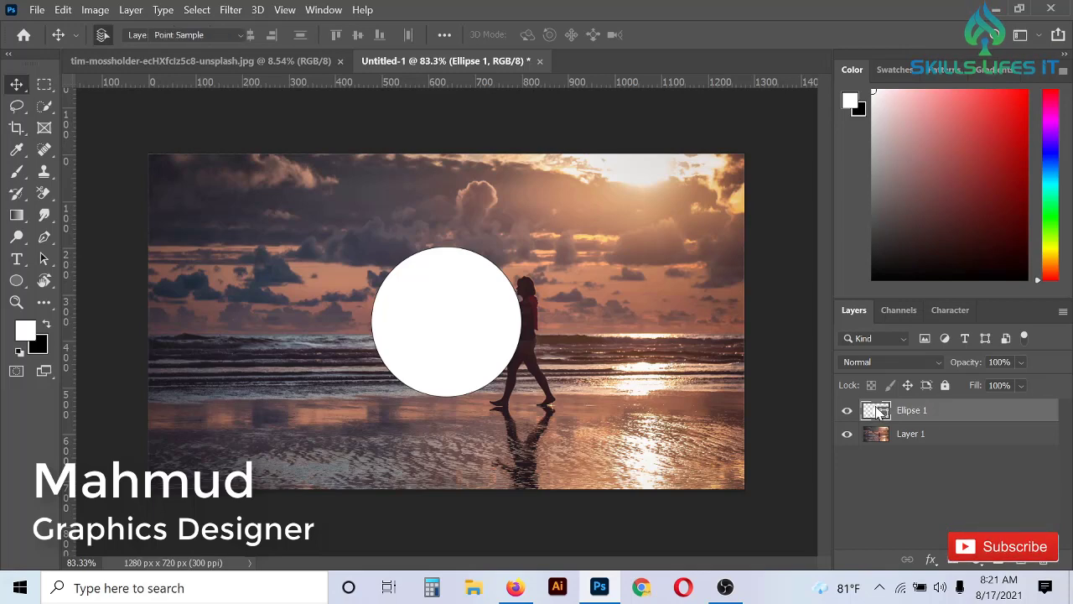
click(645, 314)
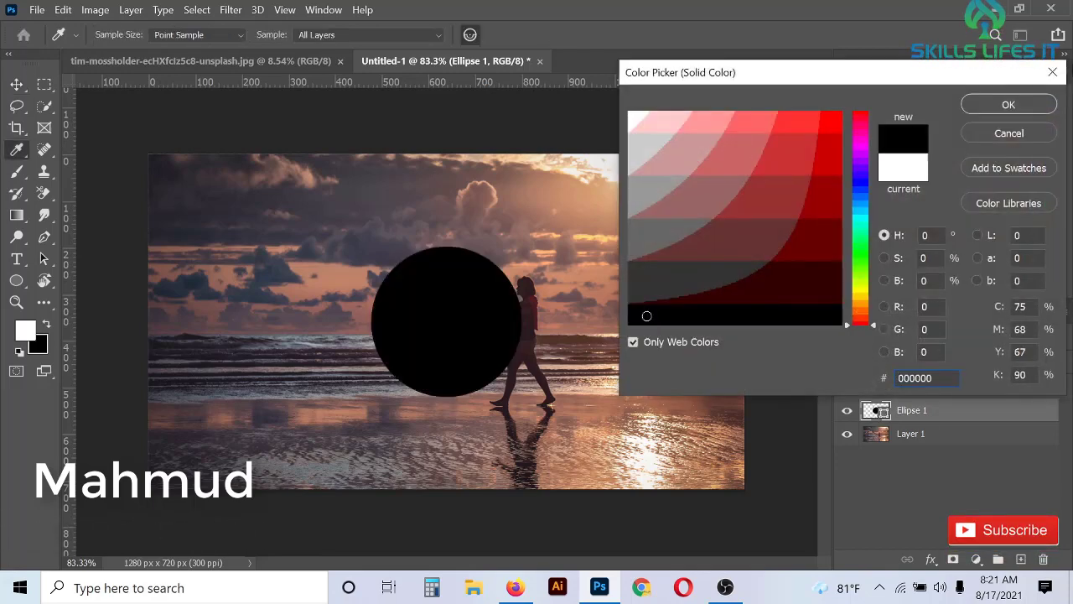
click(1006, 105)
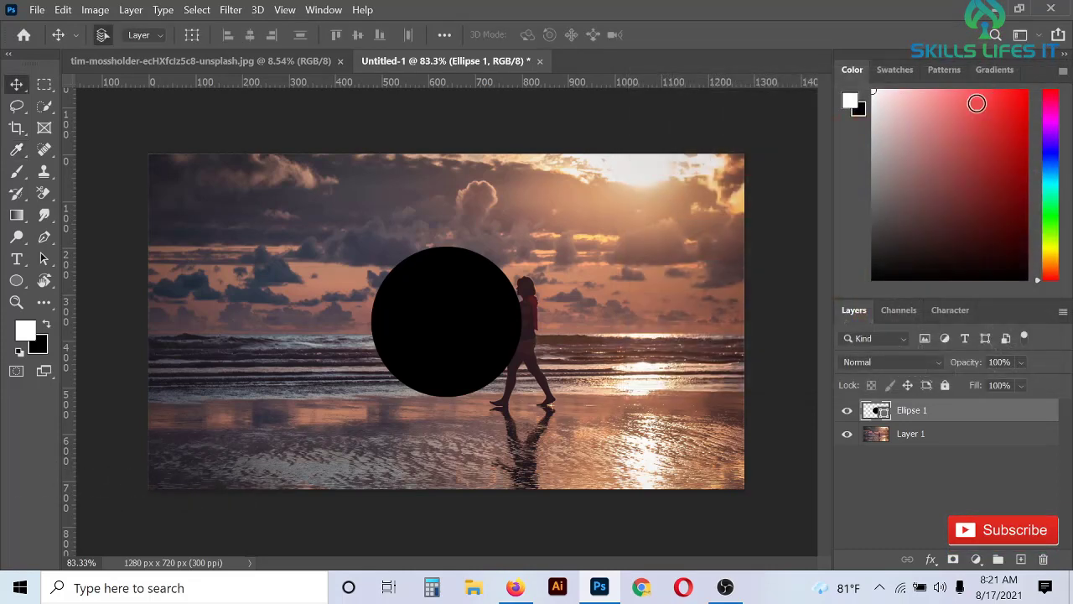
Duplicate the Layer 1 photo above Ellipse 1 and clip the copy to the circle
scroll(482, 365, up, 2)
scroll(484, 366, down, 1)
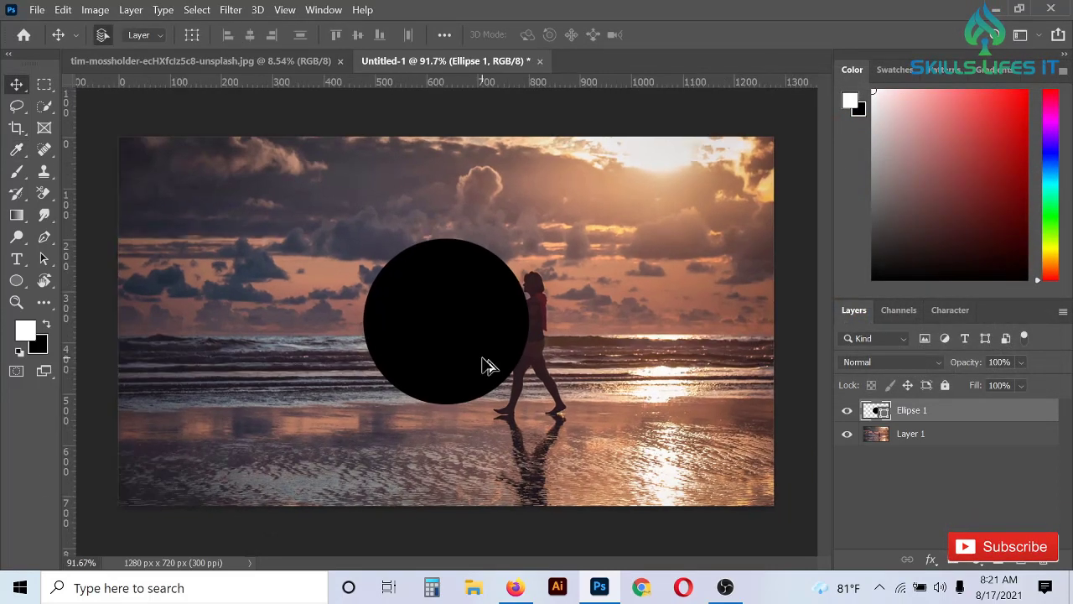
click(964, 435)
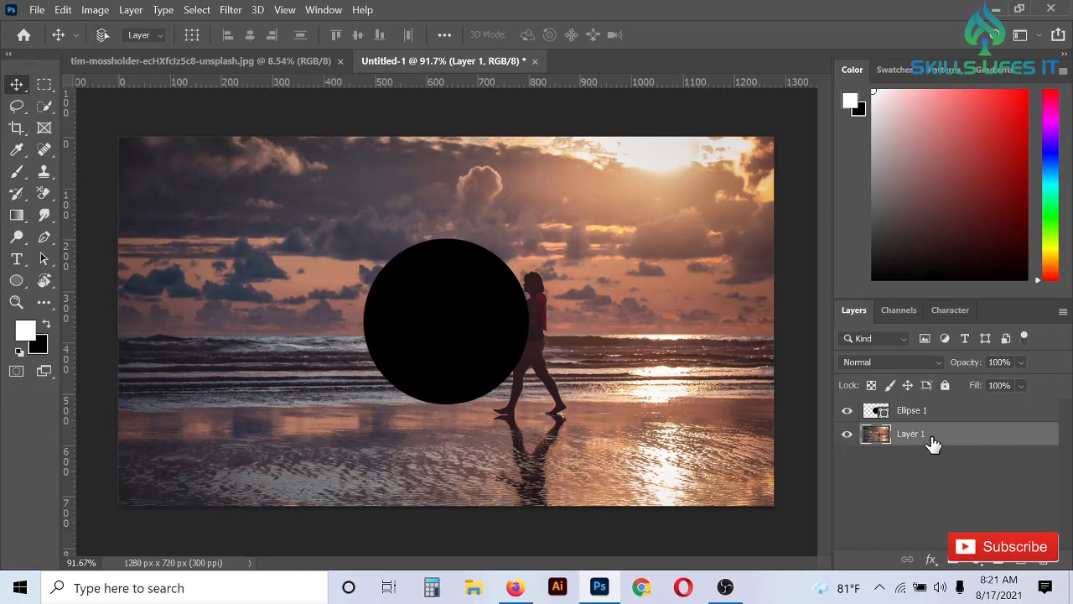
key(ctrl+j)
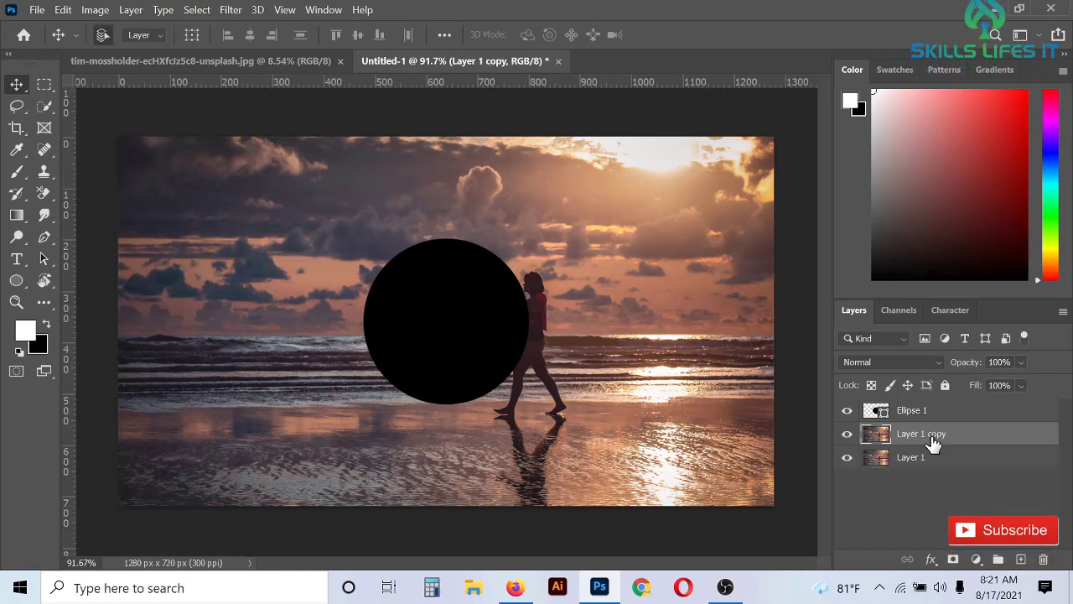
drag(933, 444, 929, 407)
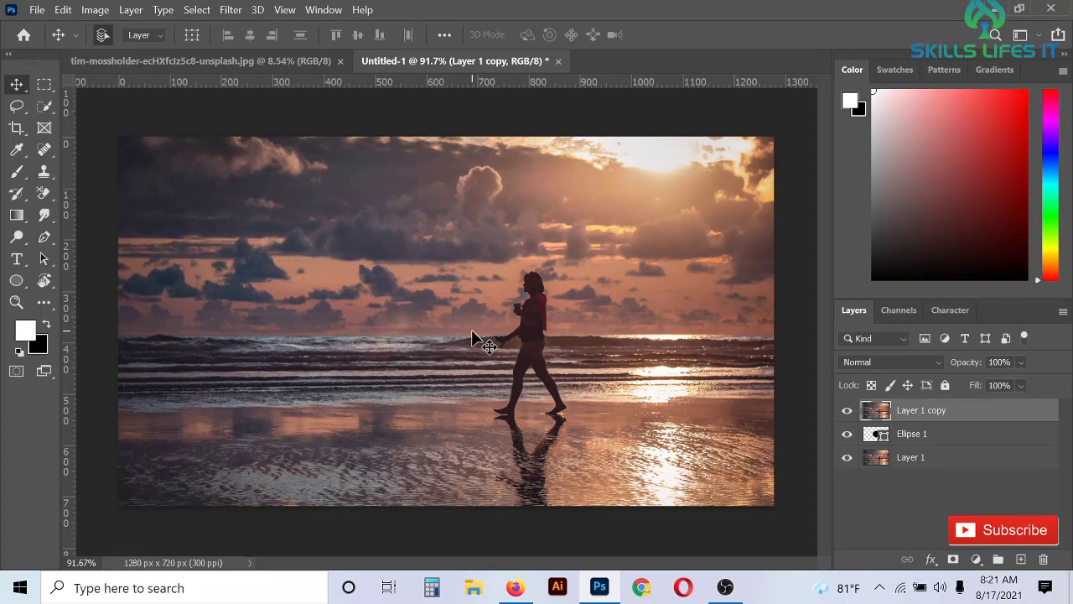
alt+click(941, 413)
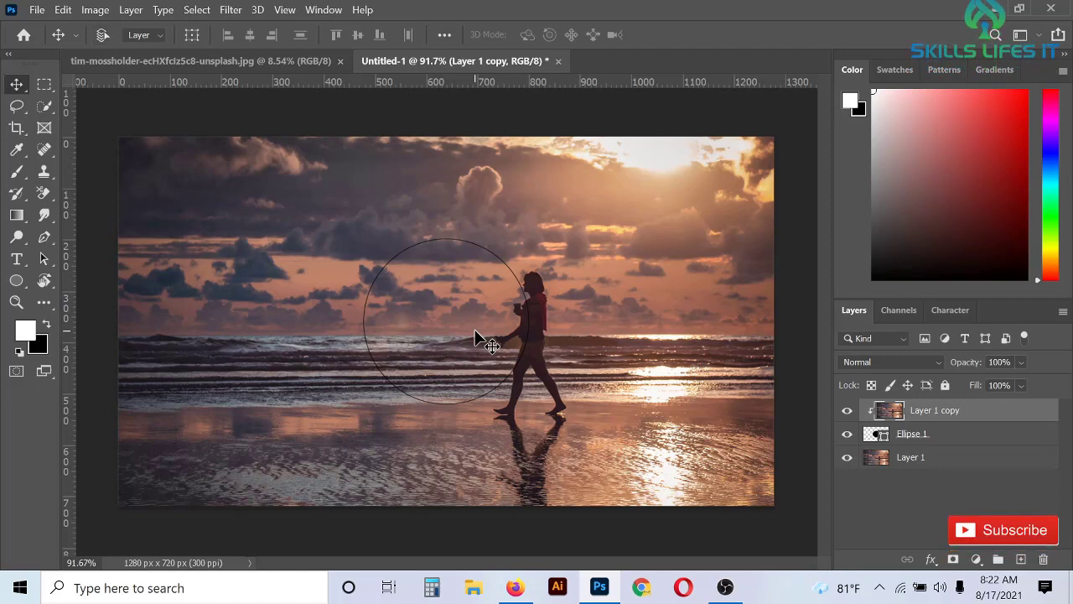
Scale the clipped photo copy to about 49% and move it up to about Y 389 px within the circle
key(ctrl+t)
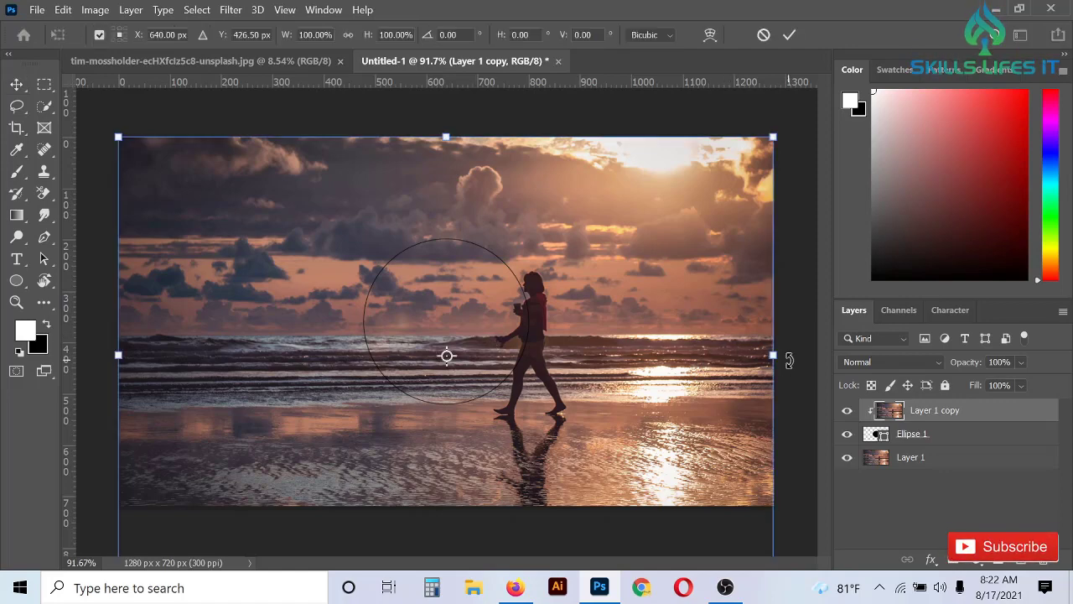
drag(779, 358, 625, 358)
drag(497, 356, 492, 331)
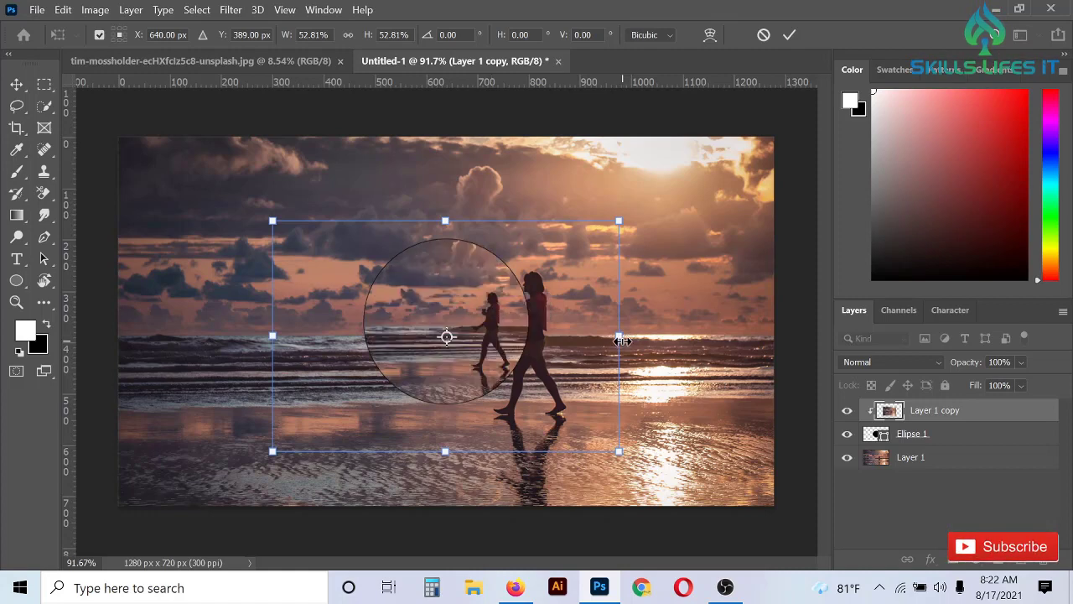
drag(619, 337, 610, 340)
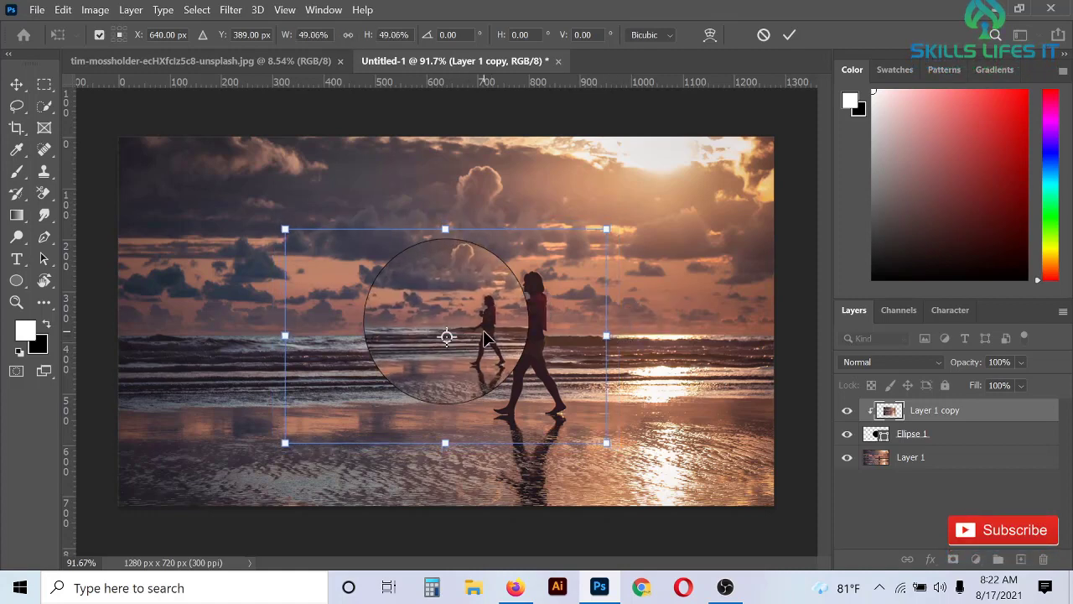
key(Return)
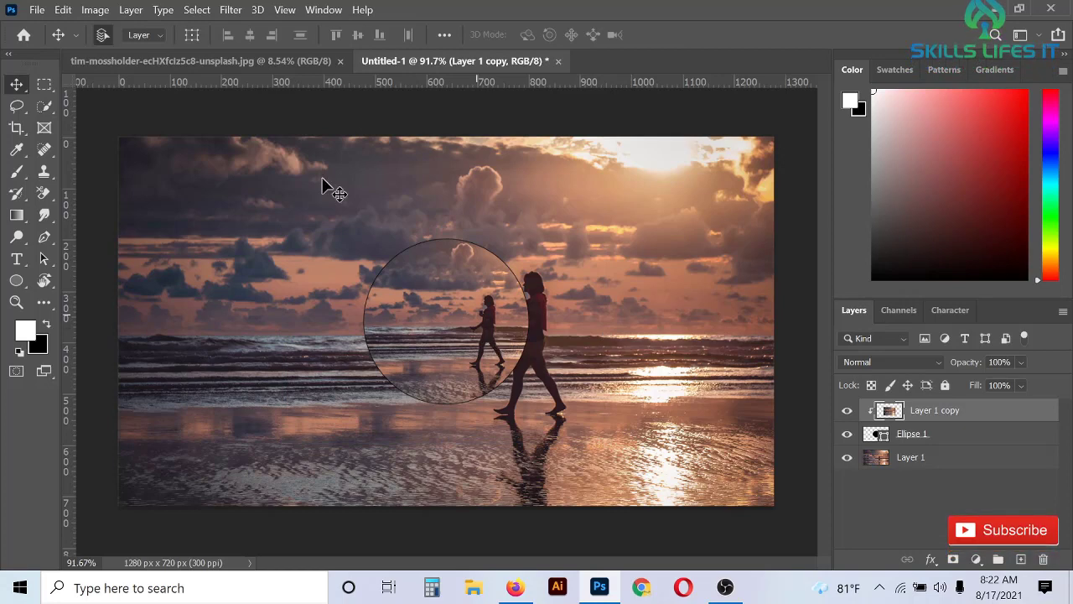
Apply the Spherize distortion to the clipped photo copy with an amount of 100% in Normal mode
click(230, 10)
mouse_move(304, 250)
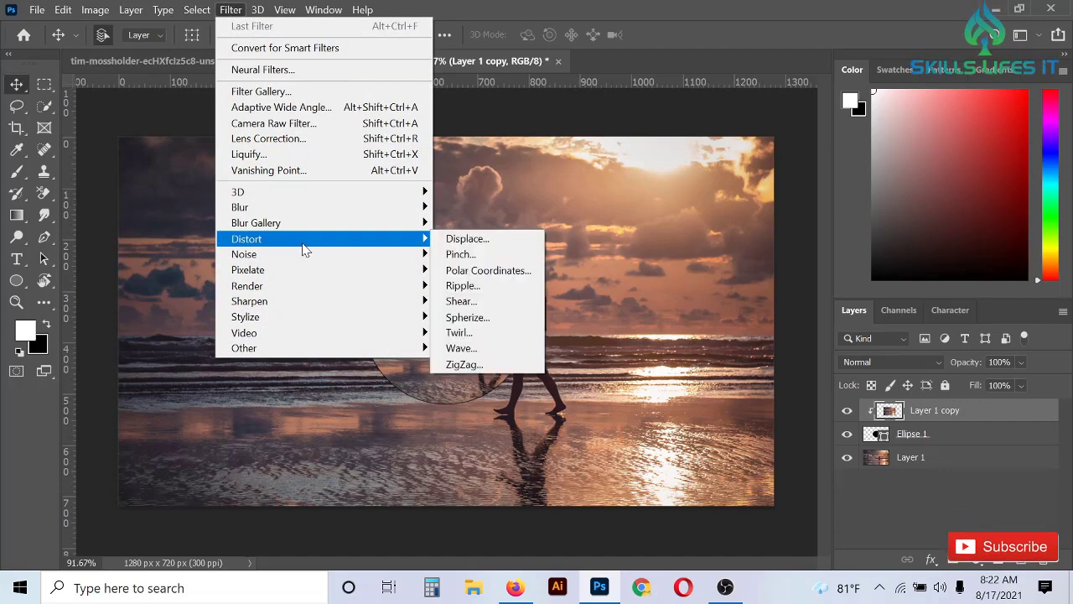
click(490, 317)
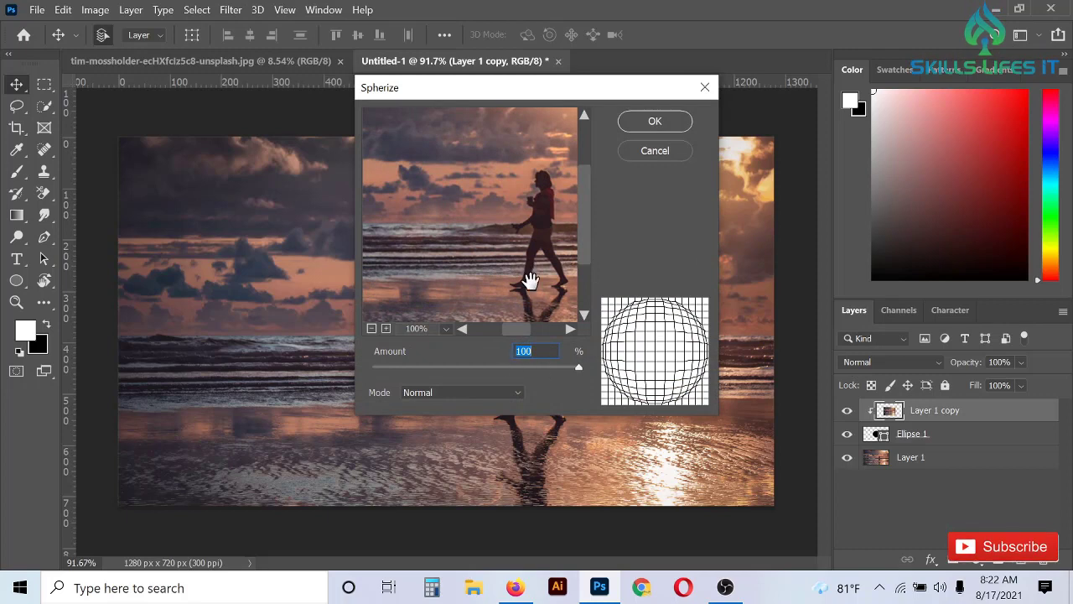
click(639, 119)
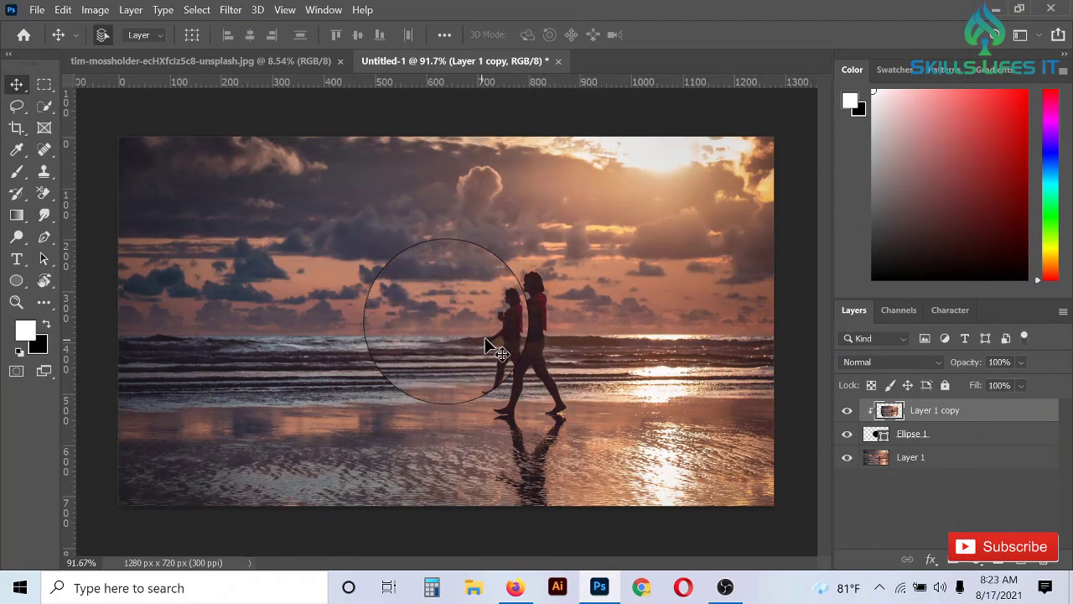
Remove the Ellipse 1 circle's black outline by setting its stroke width to 0 px
scroll(419, 283, up, 2)
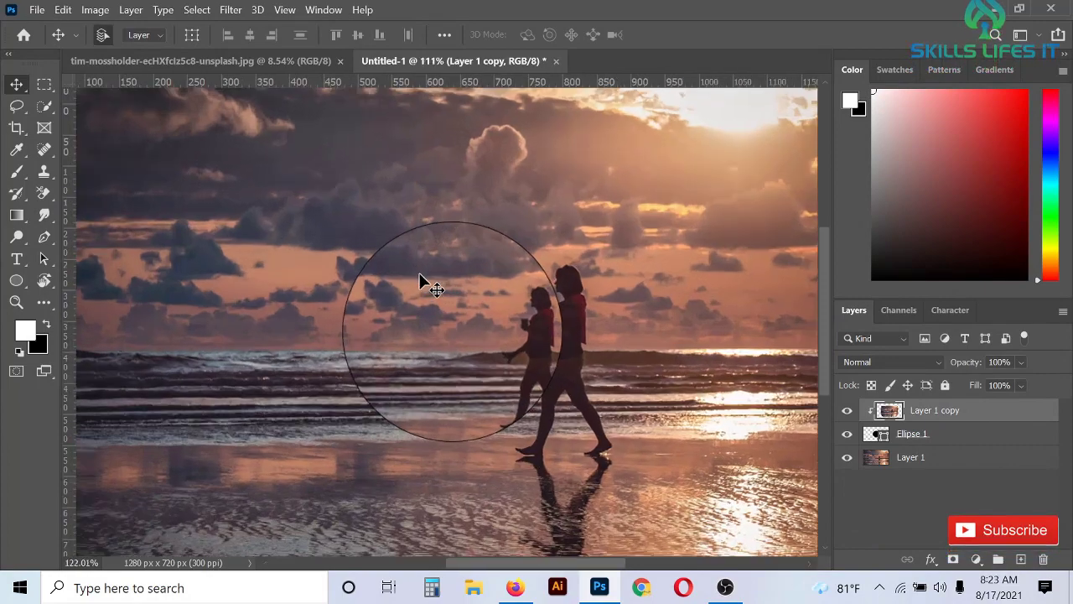
scroll(419, 284, up, 1)
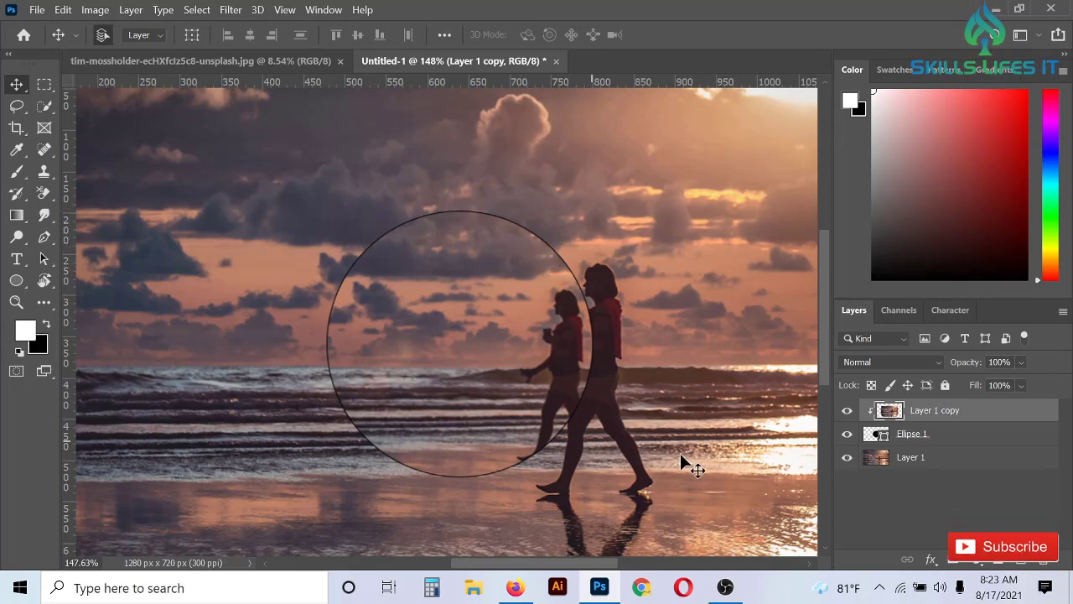
click(936, 436)
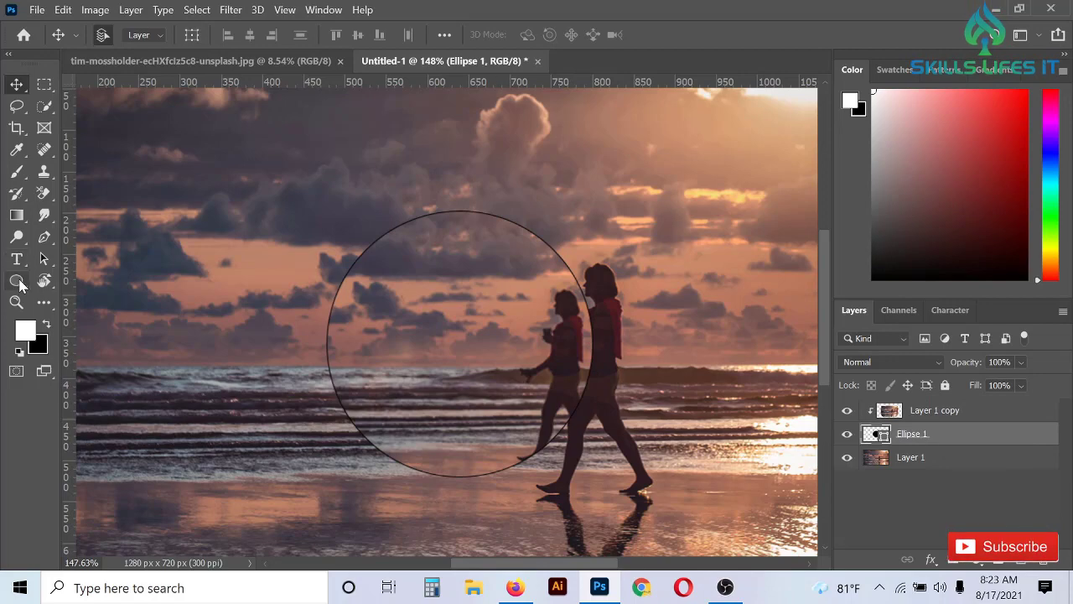
click(19, 282)
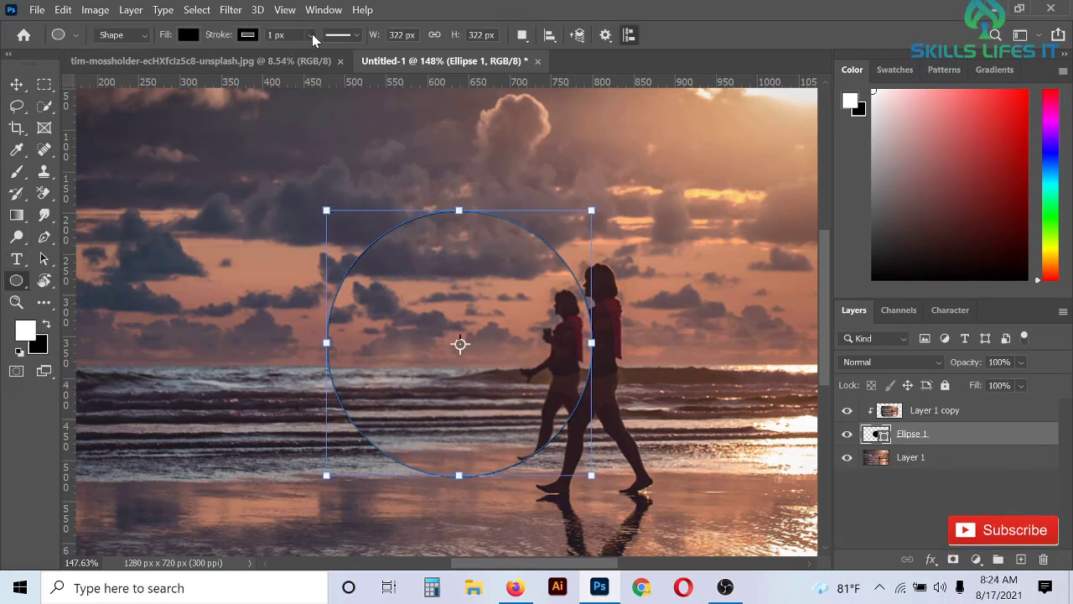
click(312, 34)
drag(310, 54, 249, 55)
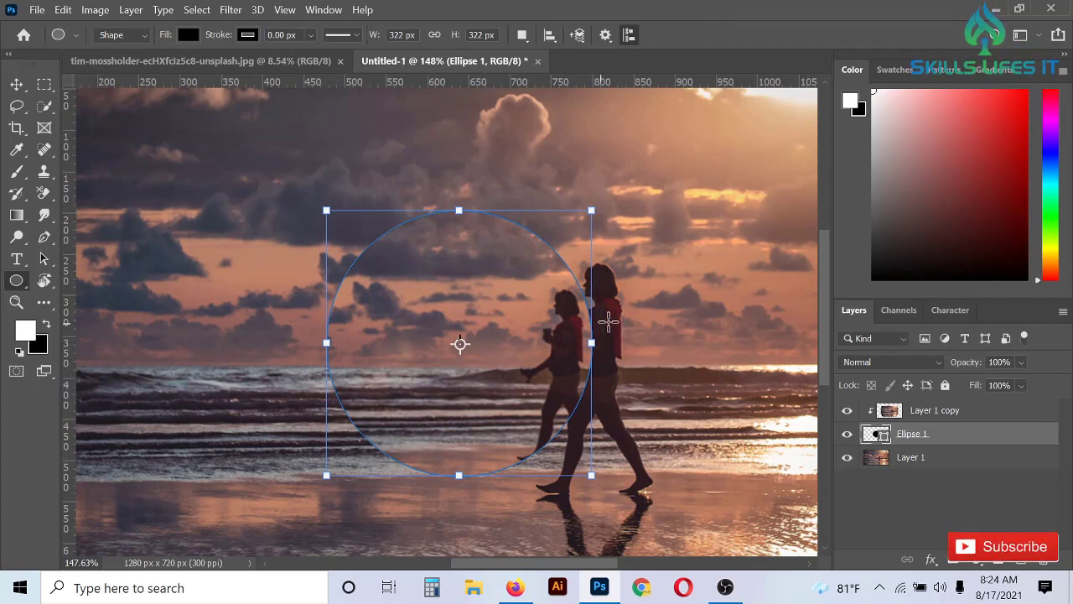
key(Return)
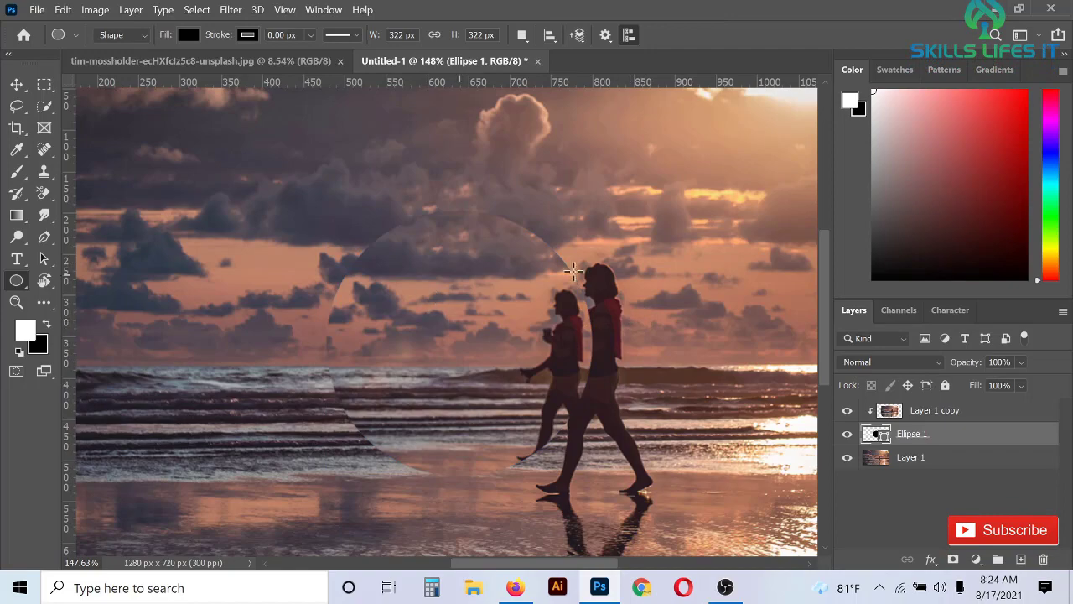
scroll(575, 271, up, 3)
scroll(574, 272, down, 3)
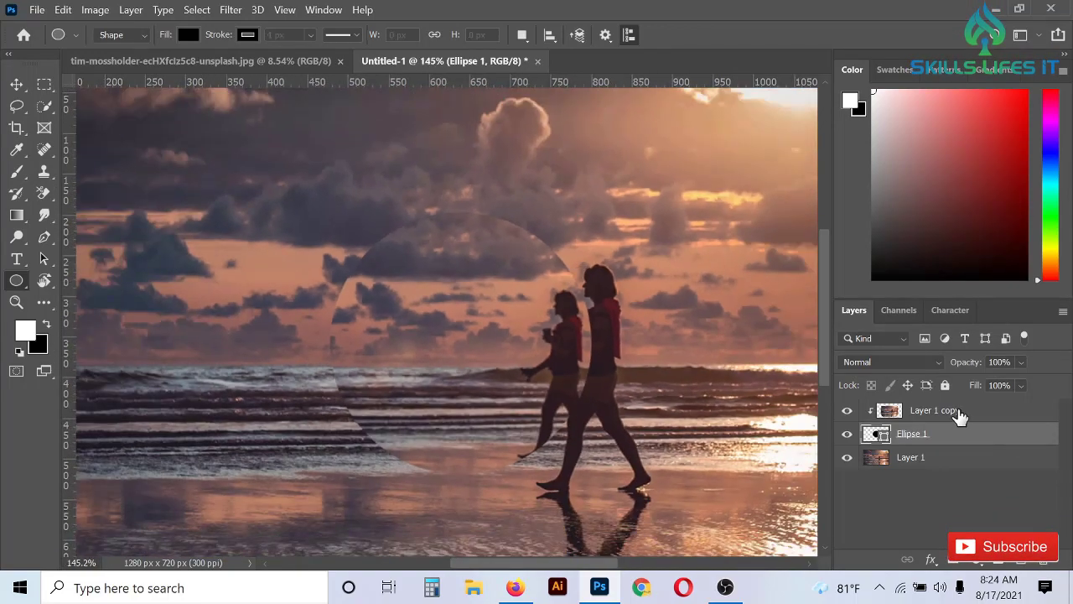
Scale the clipped Layer 1 copy to about 63% and move it up to about Y 377 px
click(959, 410)
scroll(506, 315, down, 2)
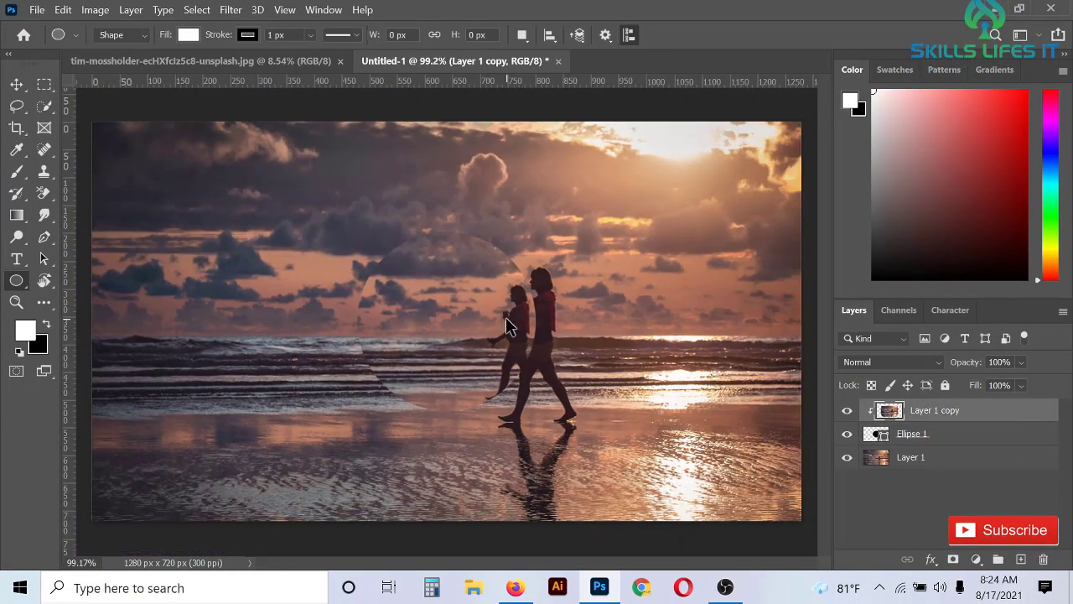
key(ctrl+t)
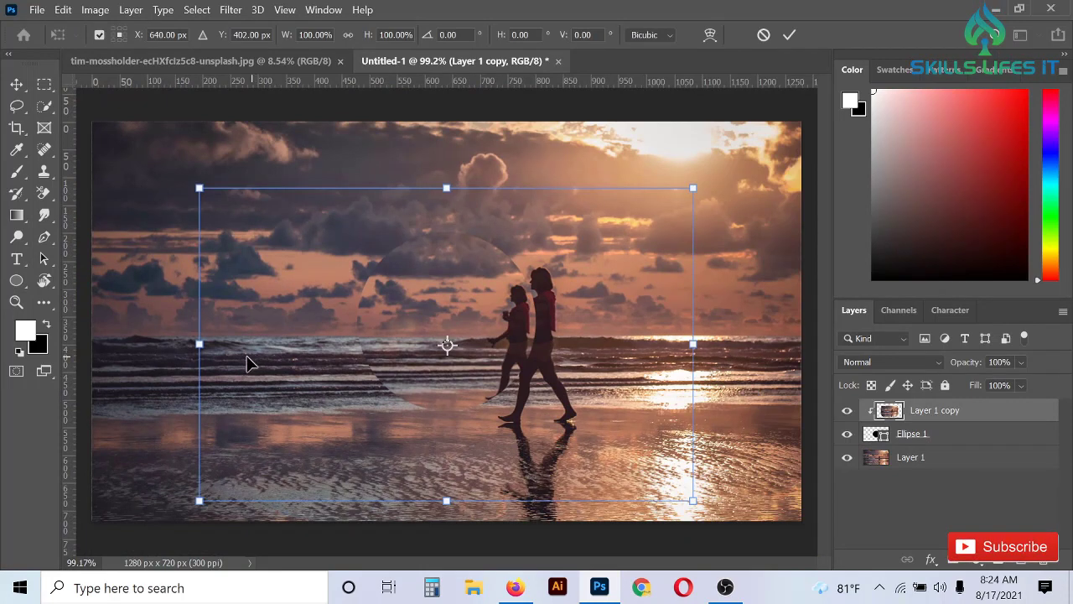
drag(196, 349, 290, 344)
drag(475, 355, 475, 330)
scroll(475, 331, up, 3)
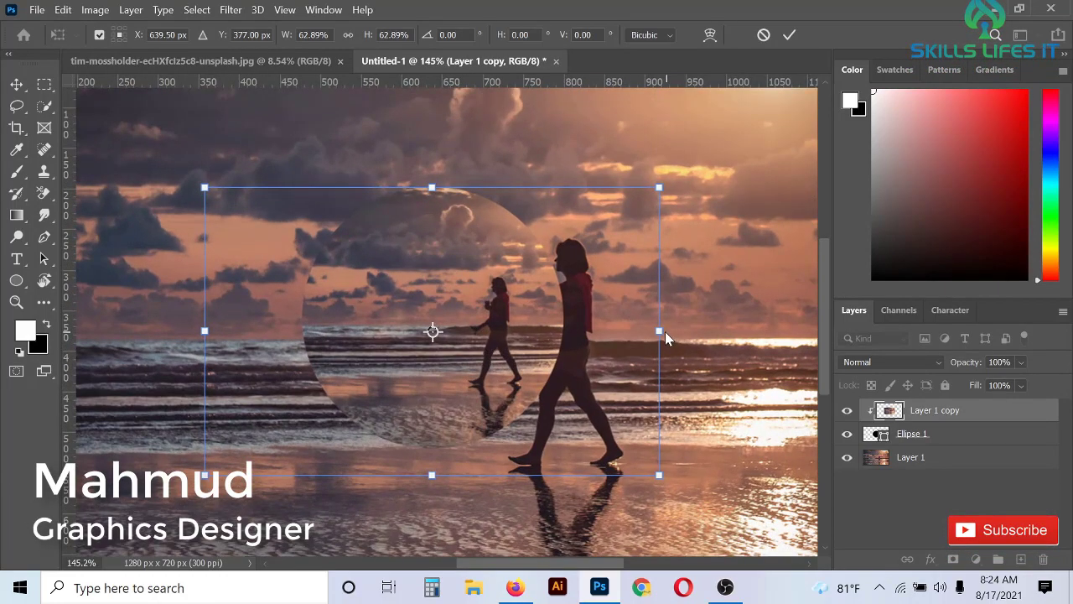
Fit the photo copy to the circle's bounds at about 36% width and 57% height, centred at X 640, Y 360 px
drag(660, 331, 634, 334)
drag(506, 335, 505, 325)
drag(462, 263, 458, 260)
drag(633, 317, 564, 318)
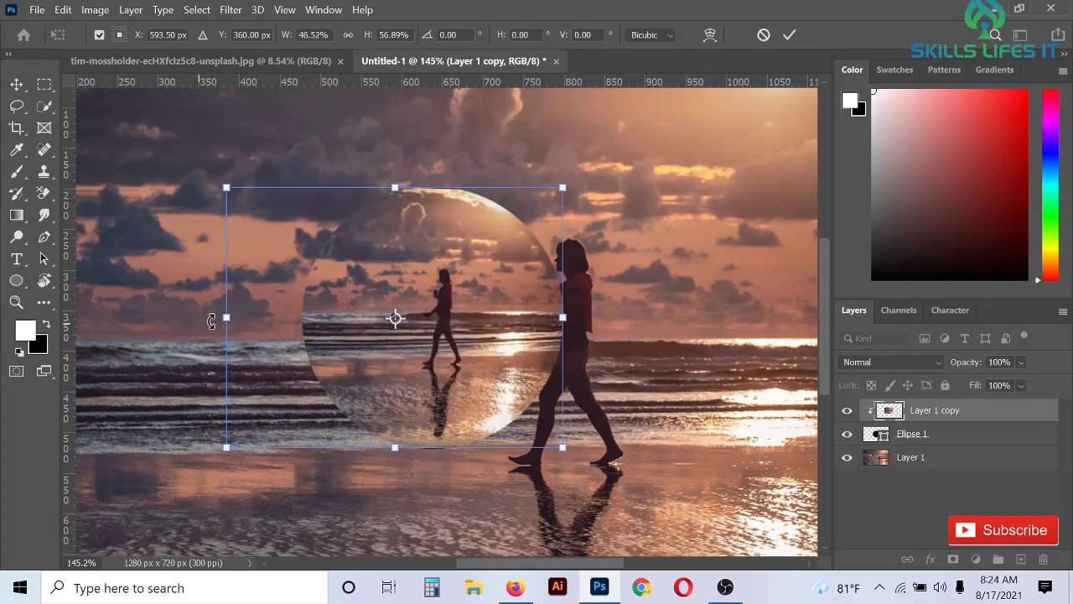
drag(226, 318, 301, 323)
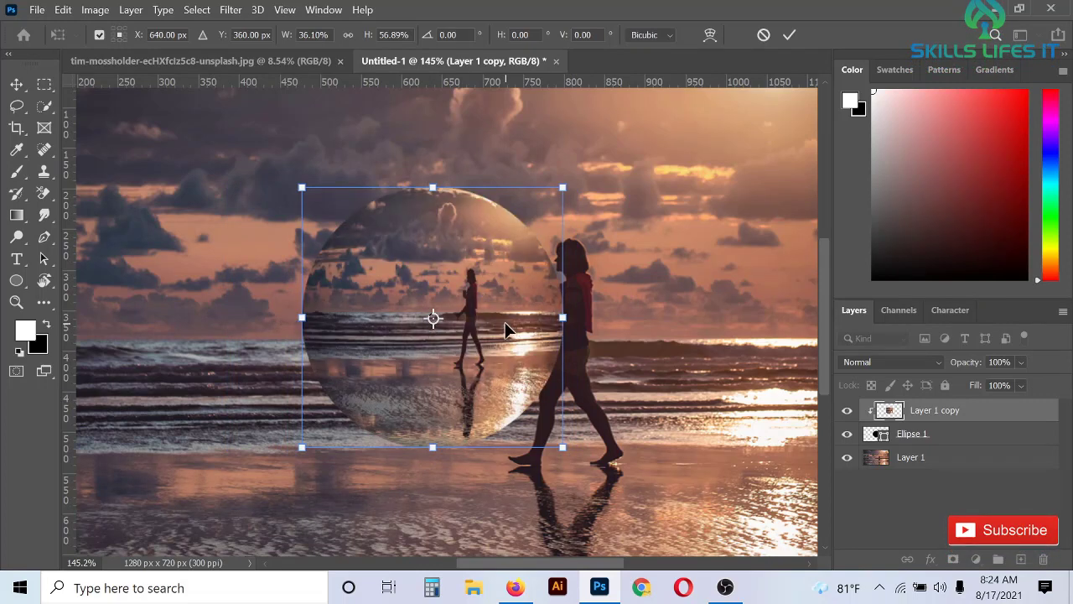
key(Return)
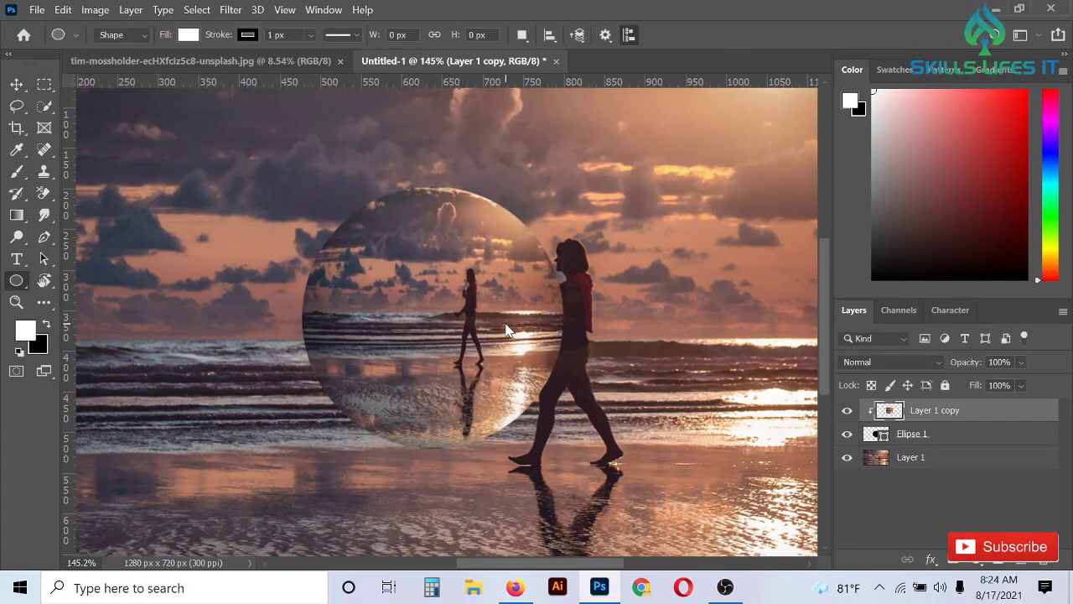
scroll(505, 329, down, 5)
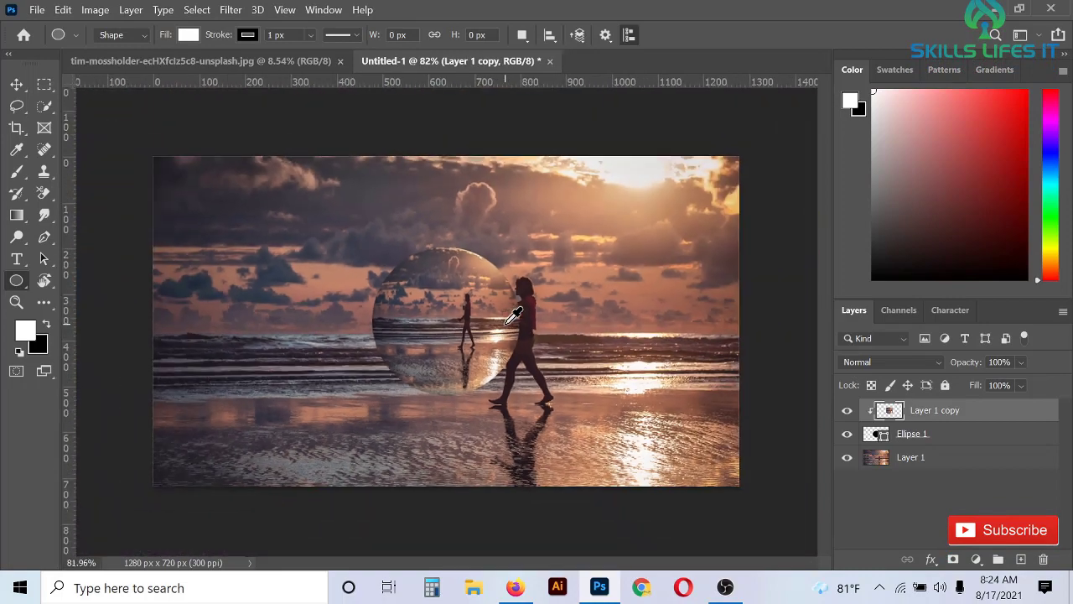
scroll(499, 346, up, 5)
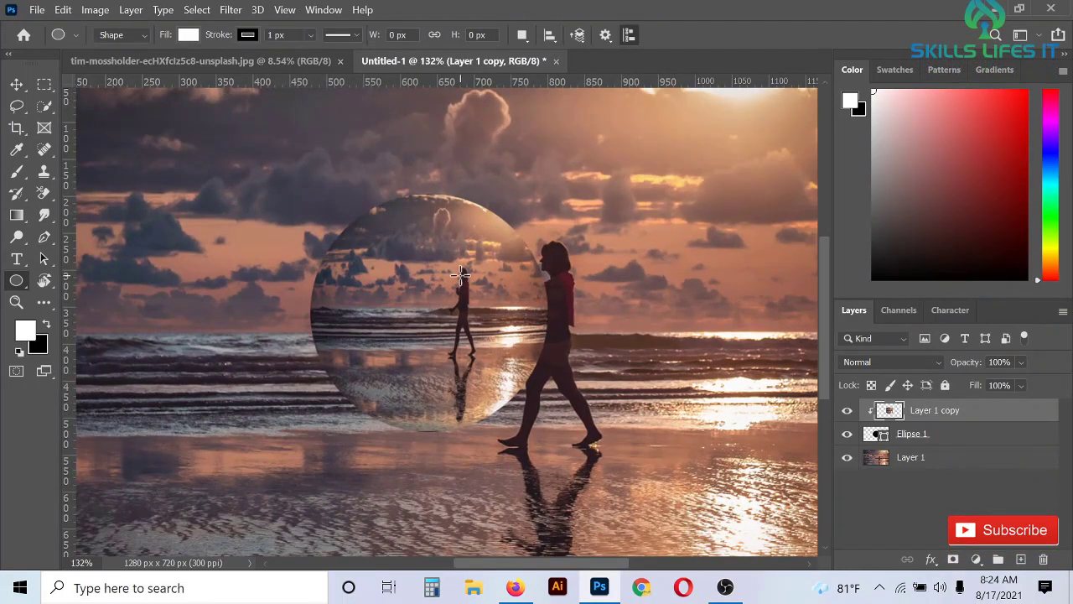
scroll(424, 319, down, 1)
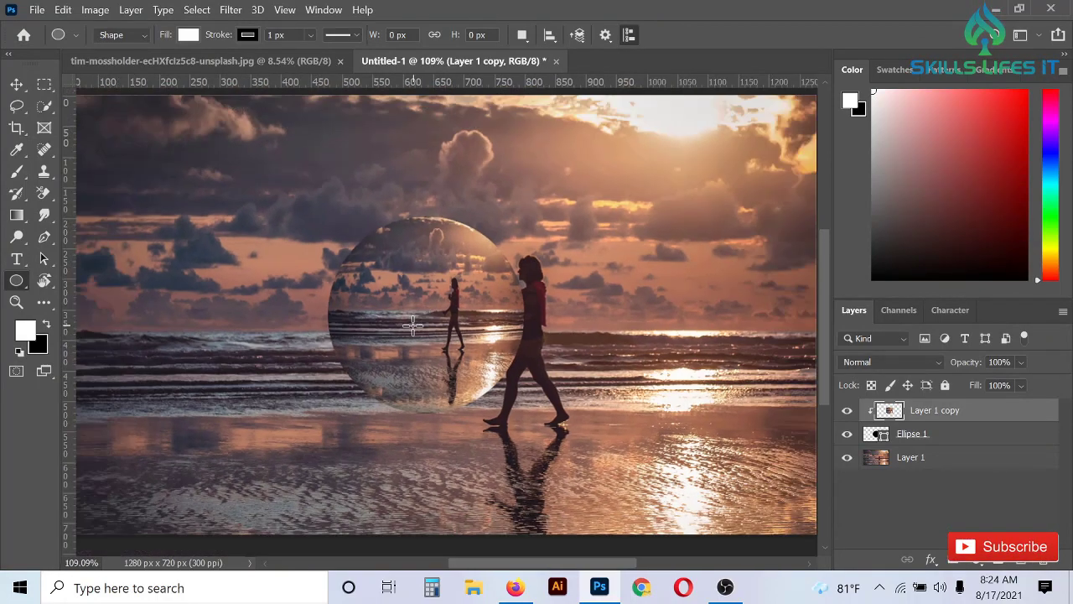
scroll(414, 325, down, 1)
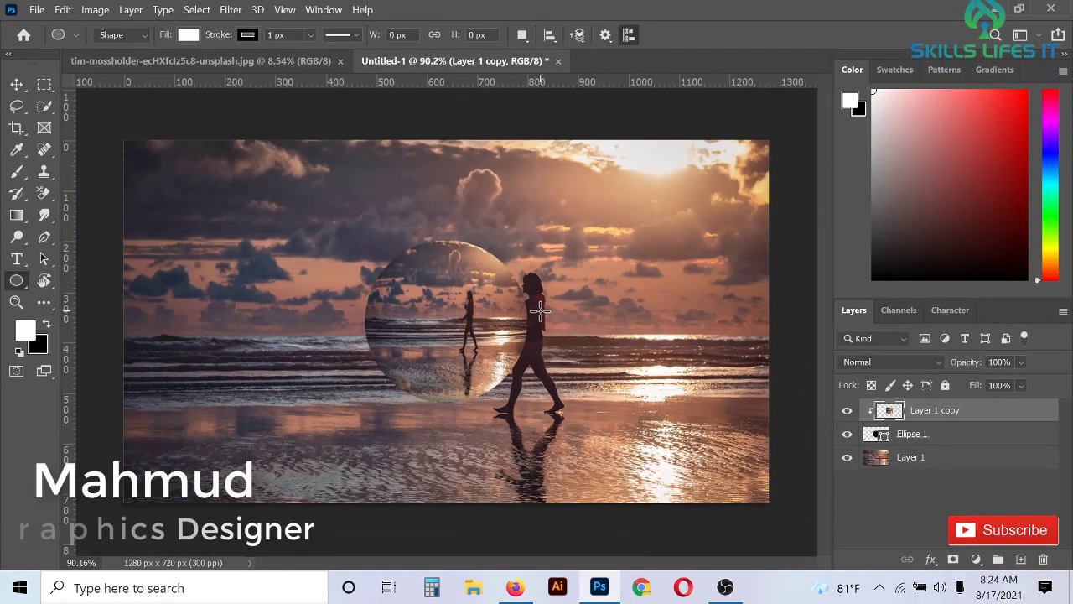
scroll(523, 306, up, 2)
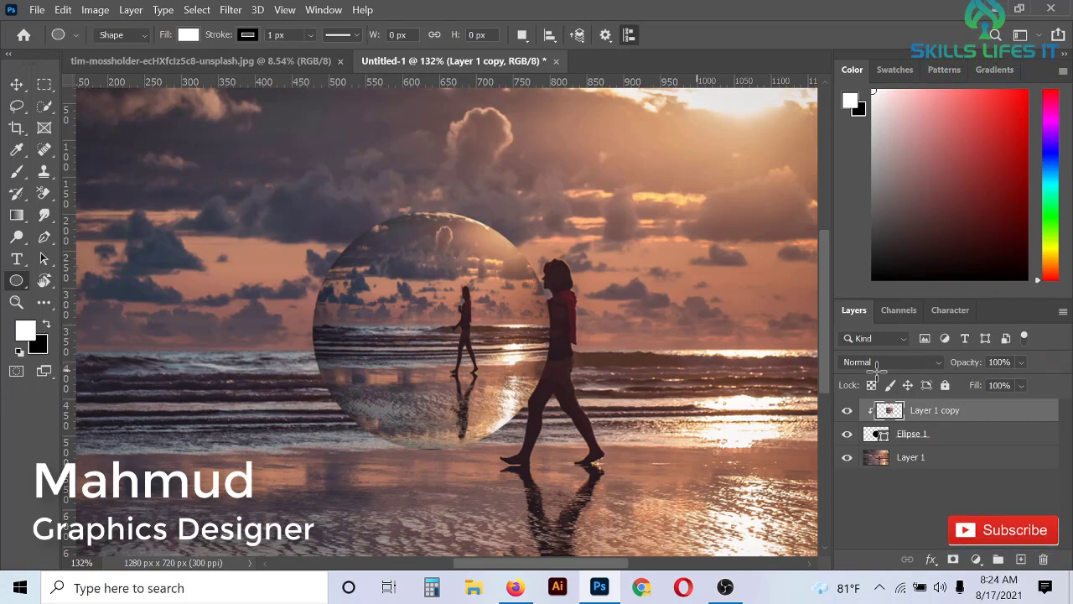
Add an Inner Shadow to the Ellipse 1 layer with Linear Dodge (Add) blending and white (ffffff) as its colour
click(926, 436)
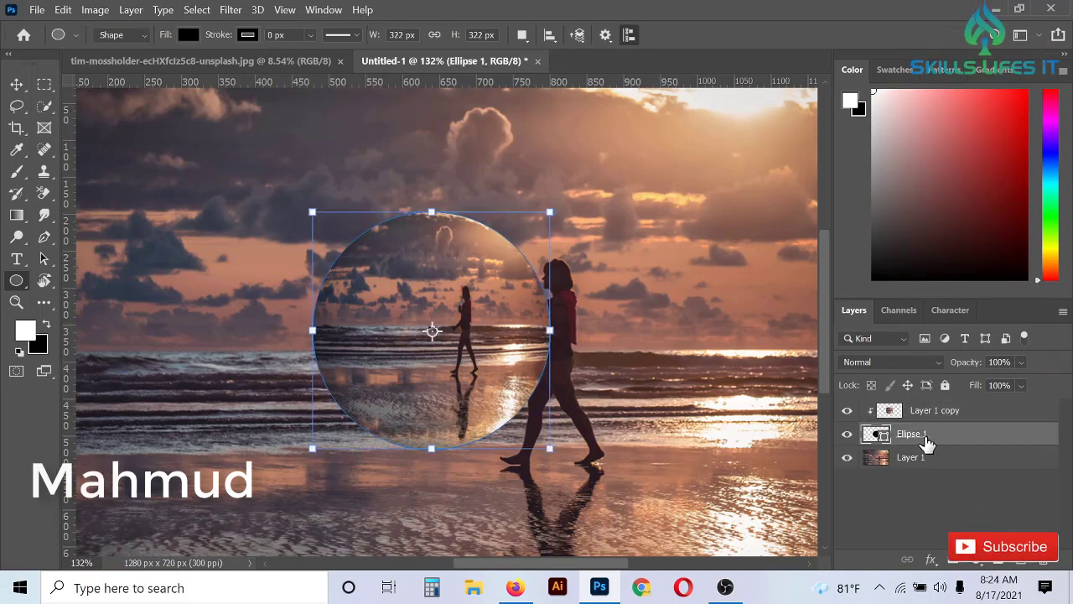
right_click(911, 438)
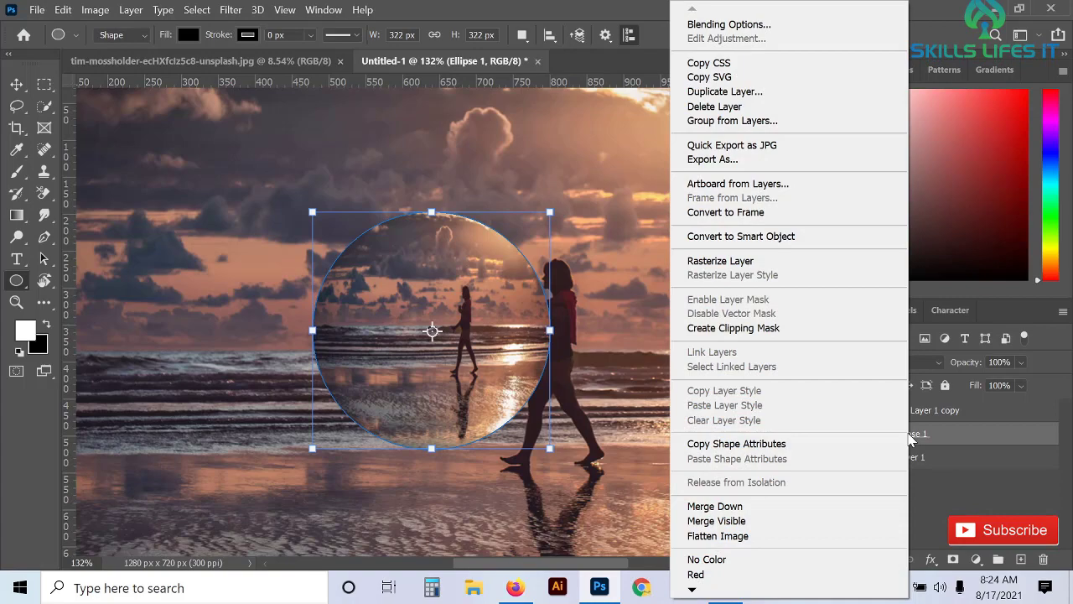
click(722, 29)
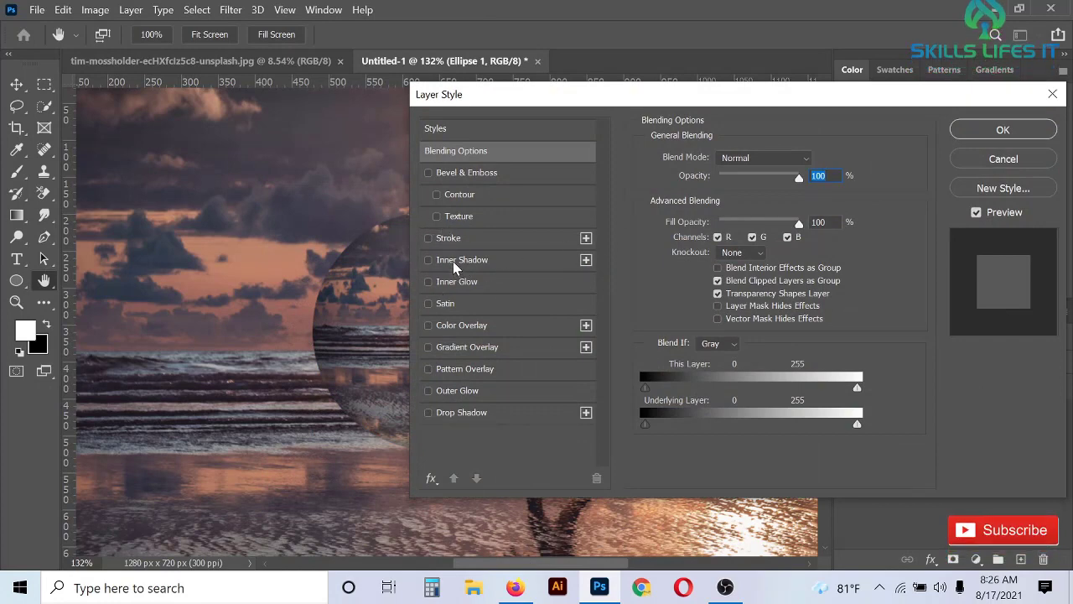
click(455, 260)
mouse_move(801, 113)
mouse_down()
mouse_move(743, 117)
mouse_move(898, 127)
mouse_move(764, 132)
mouse_move(804, 132)
mouse_up()
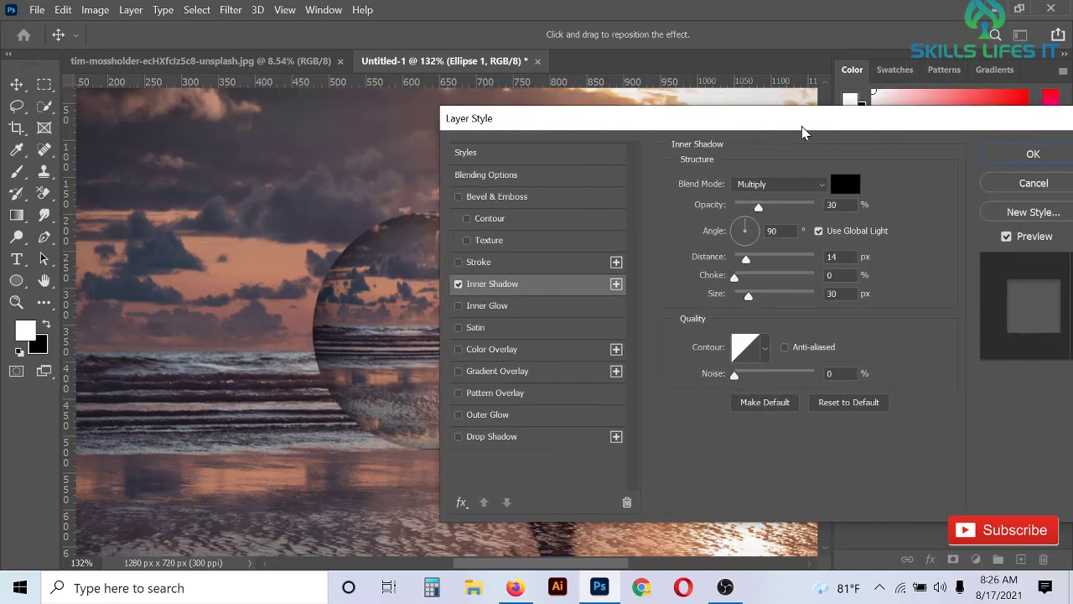
click(780, 186)
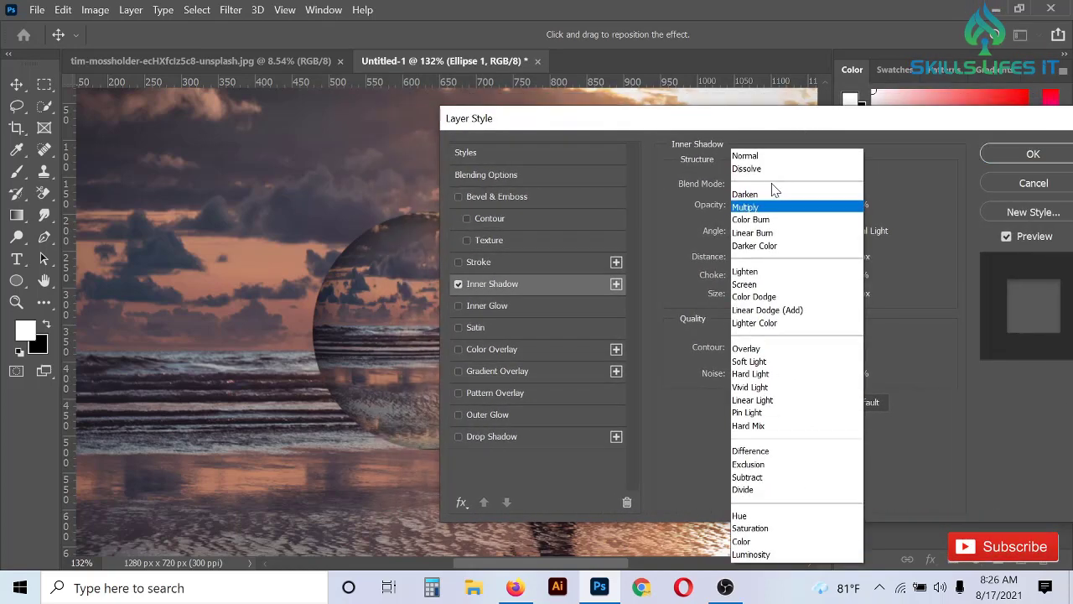
click(764, 310)
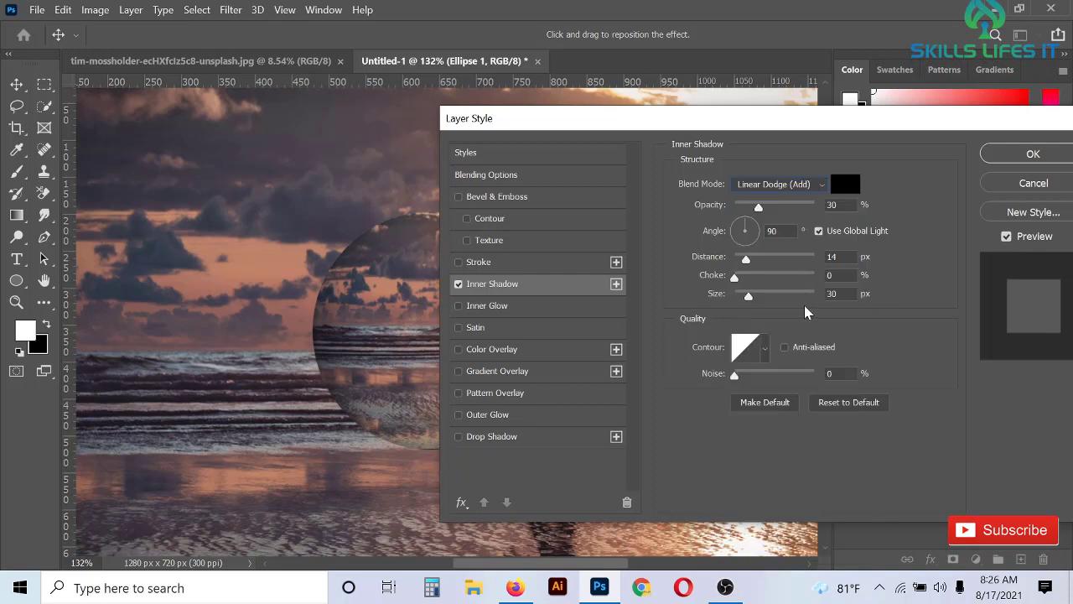
click(849, 187)
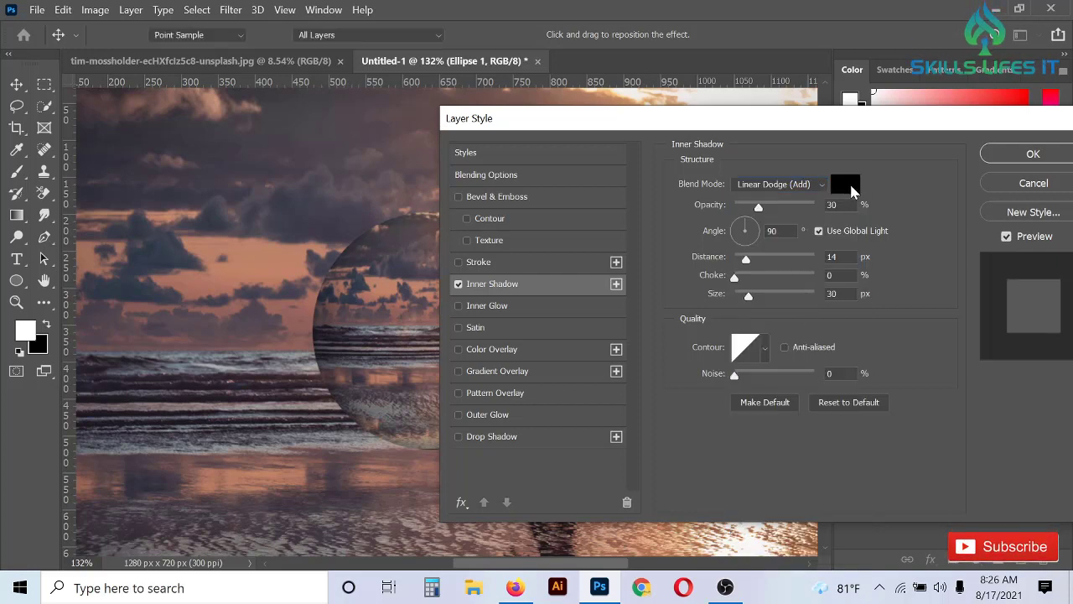
click(635, 118)
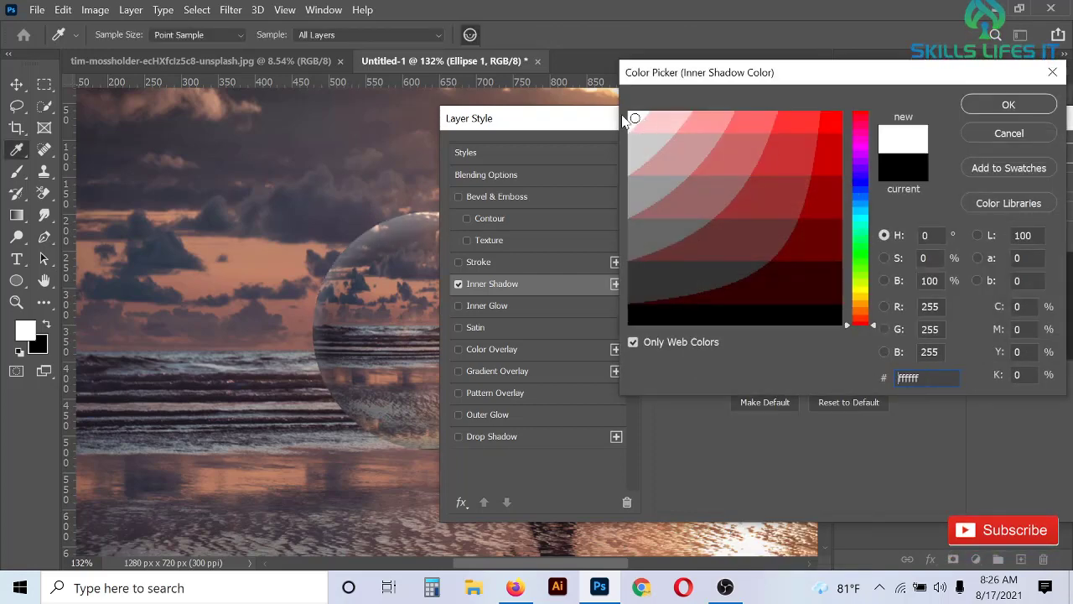
click(1008, 103)
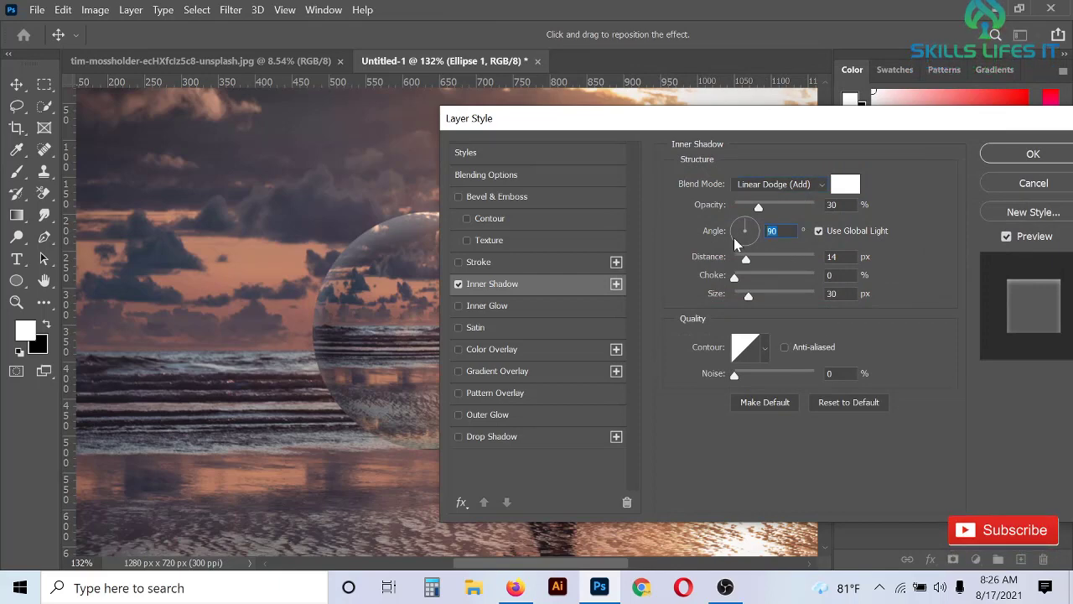
Set the inner shadow's angle to 60°, distance to 40 px, size to 200 px and opacity to 50%, and turn on Anti-aliased
text(60)
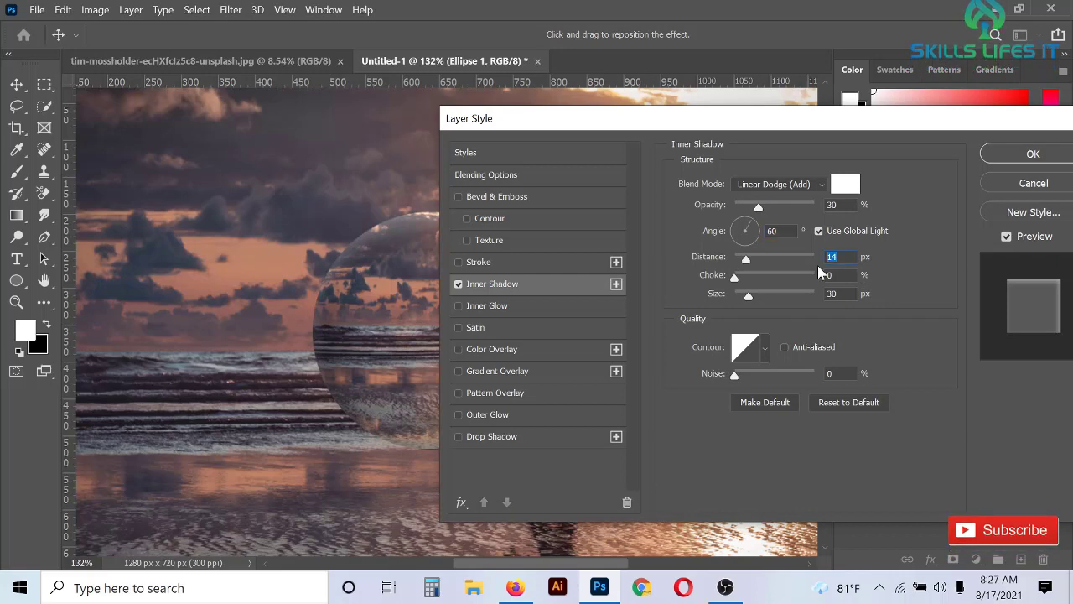
text(40)
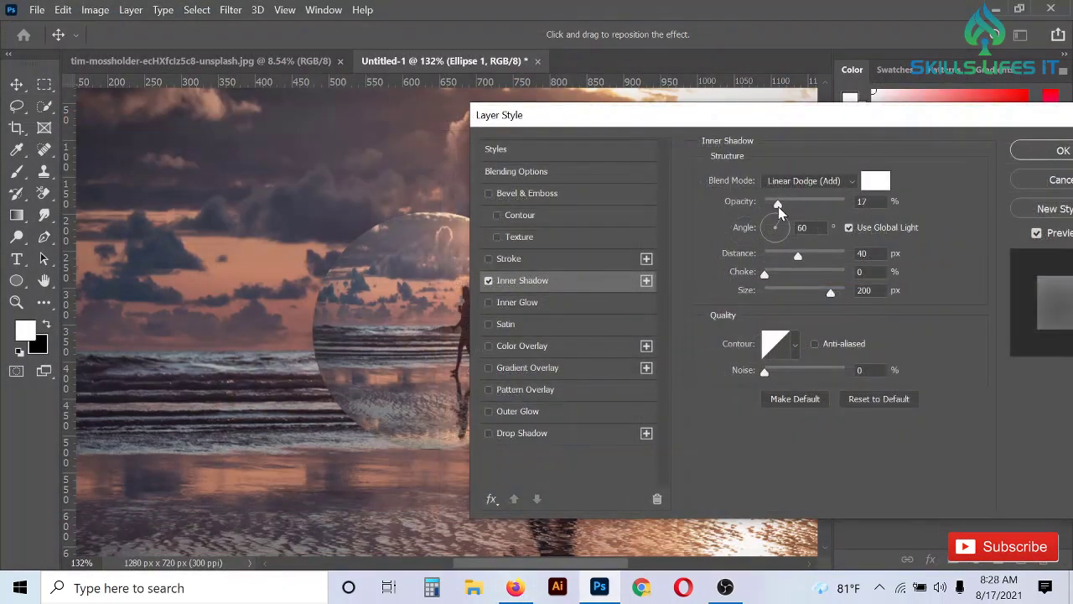
drag(779, 207, 805, 206)
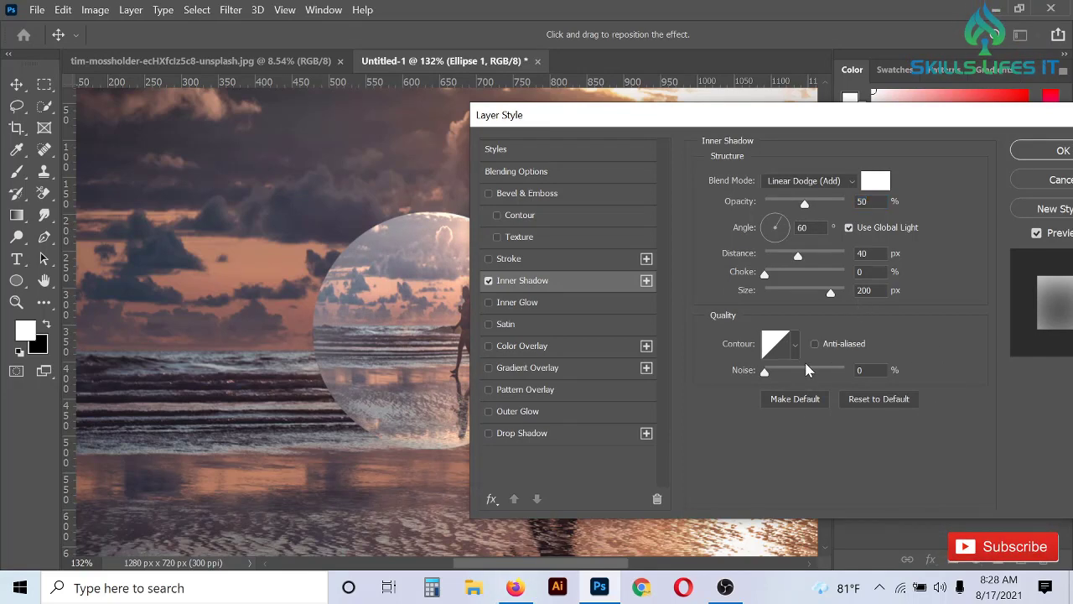
click(794, 344)
click(813, 349)
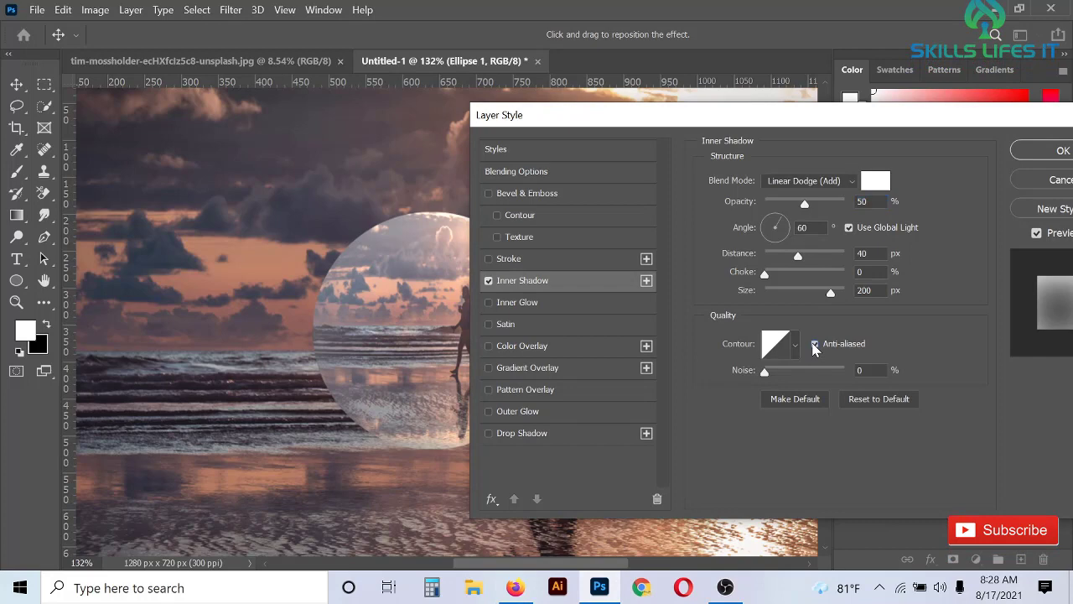
click(792, 345)
scroll(773, 438, down, 5)
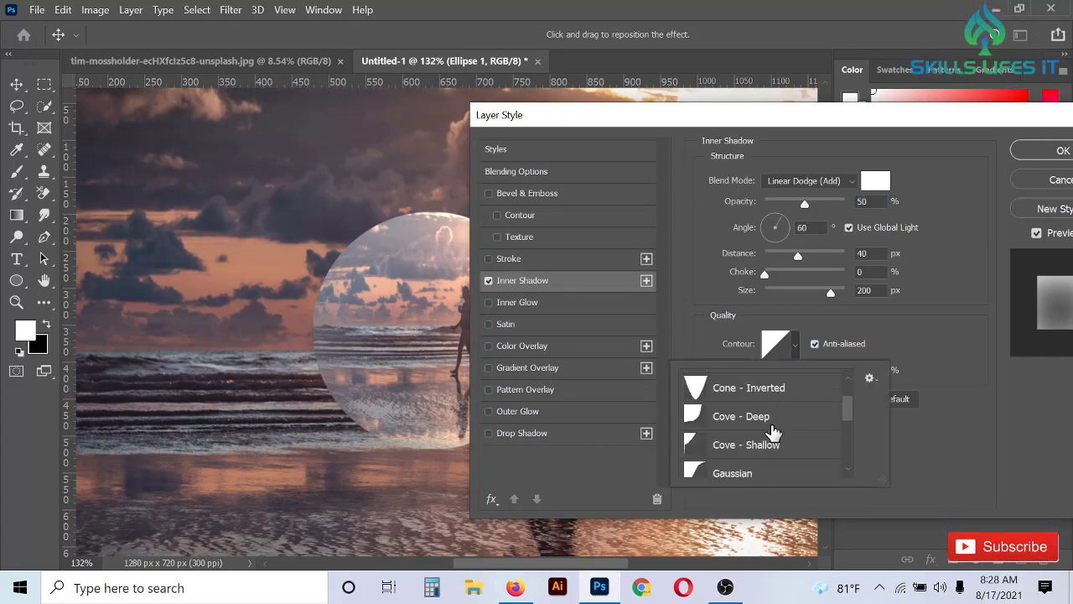
scroll(773, 438, down, 3)
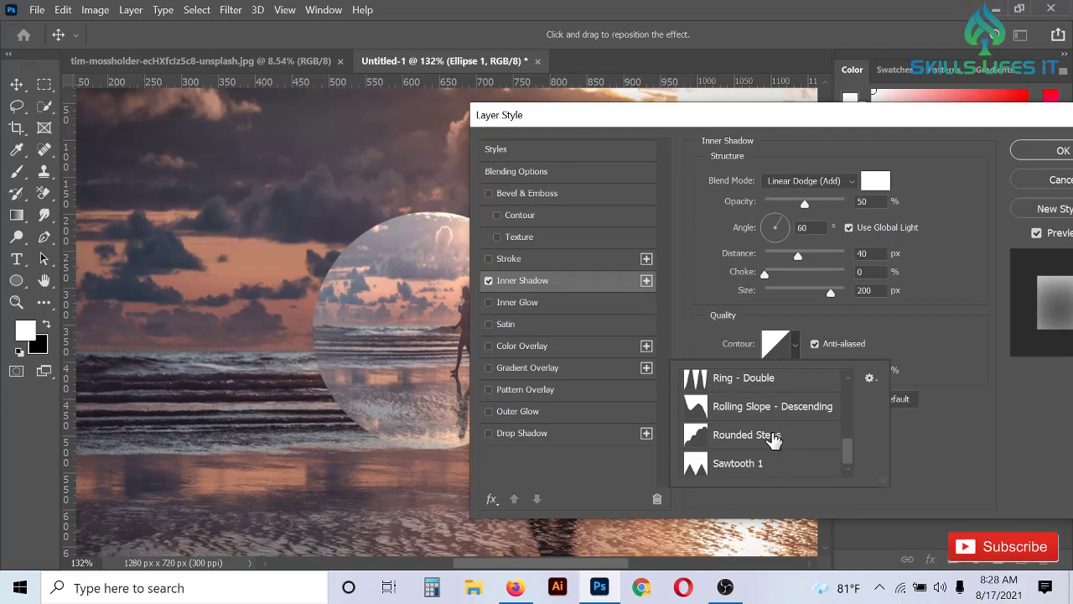
scroll(773, 438, up, 6)
scroll(773, 438, up, 2)
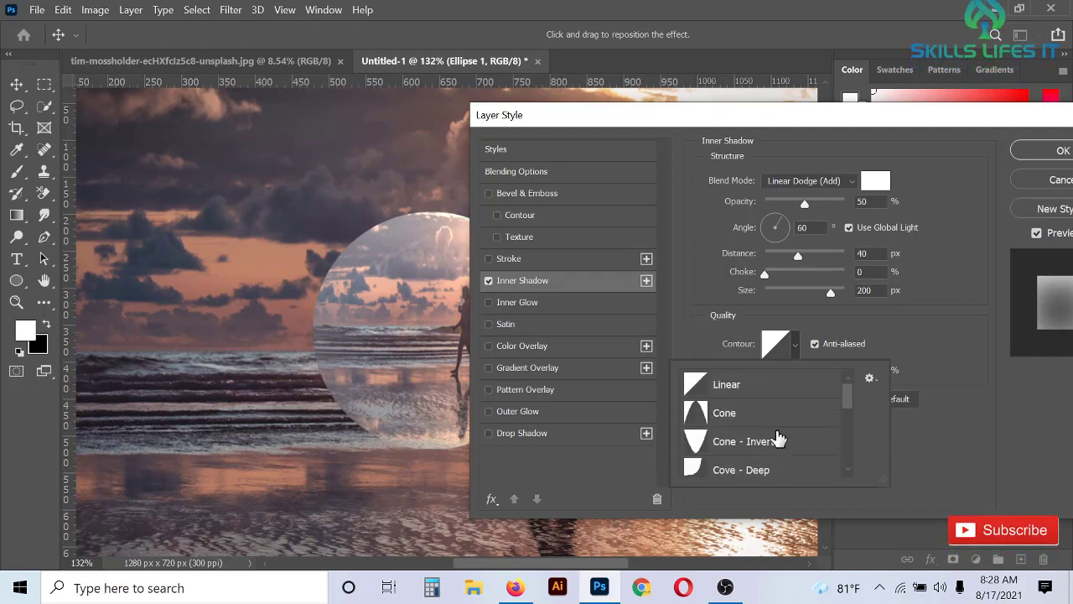
click(942, 326)
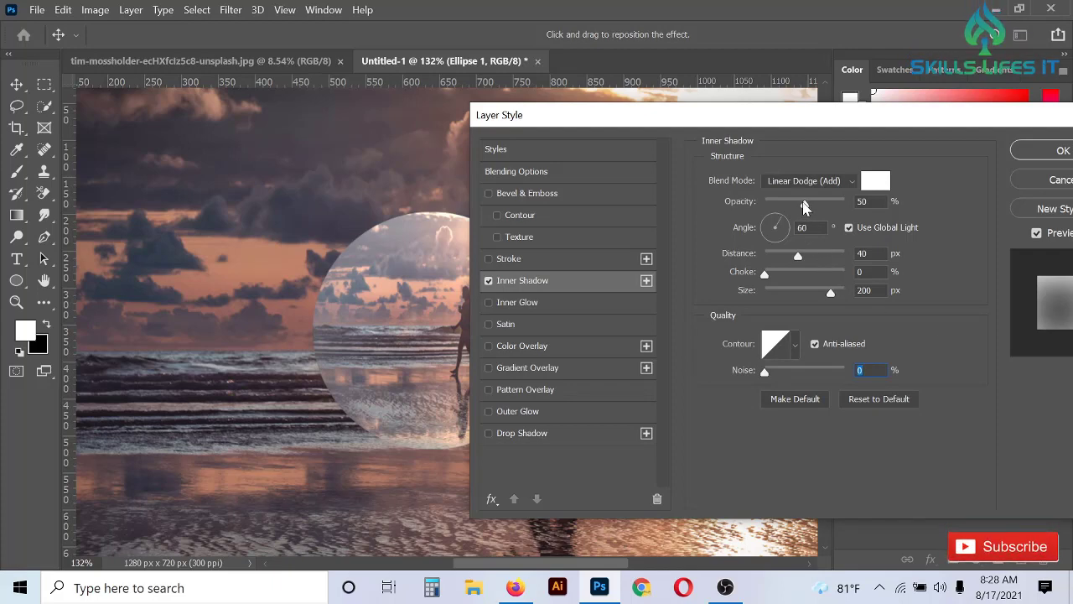
Set the inner shadow's opacity to 17%
drag(799, 205, 777, 210)
drag(1011, 125, 916, 134)
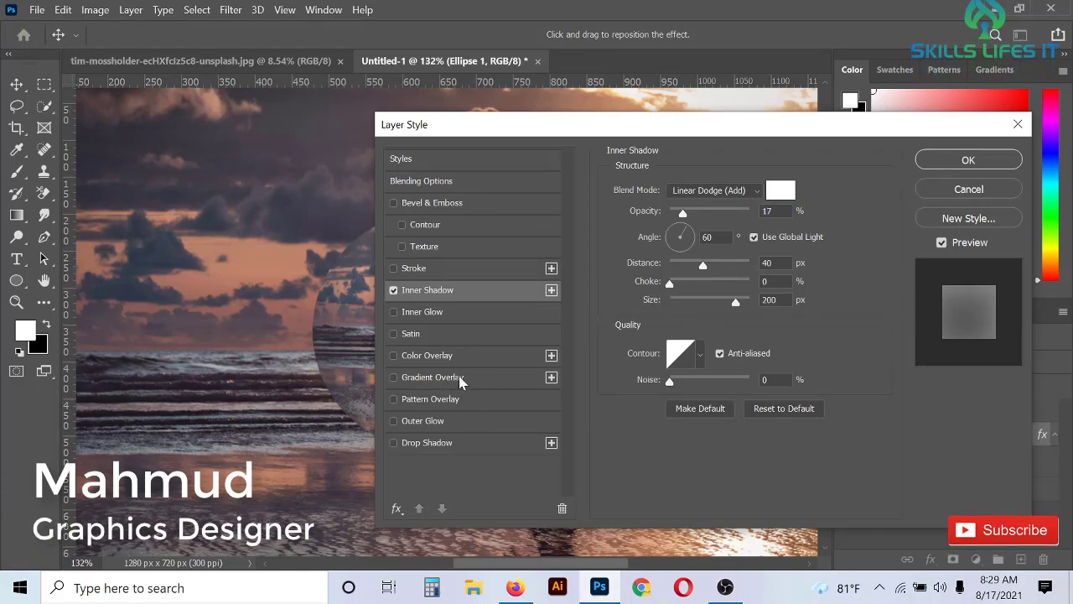
Add a Gradient Overlay to Ellipse 1 and set its blend mode to Lighter Color
click(450, 378)
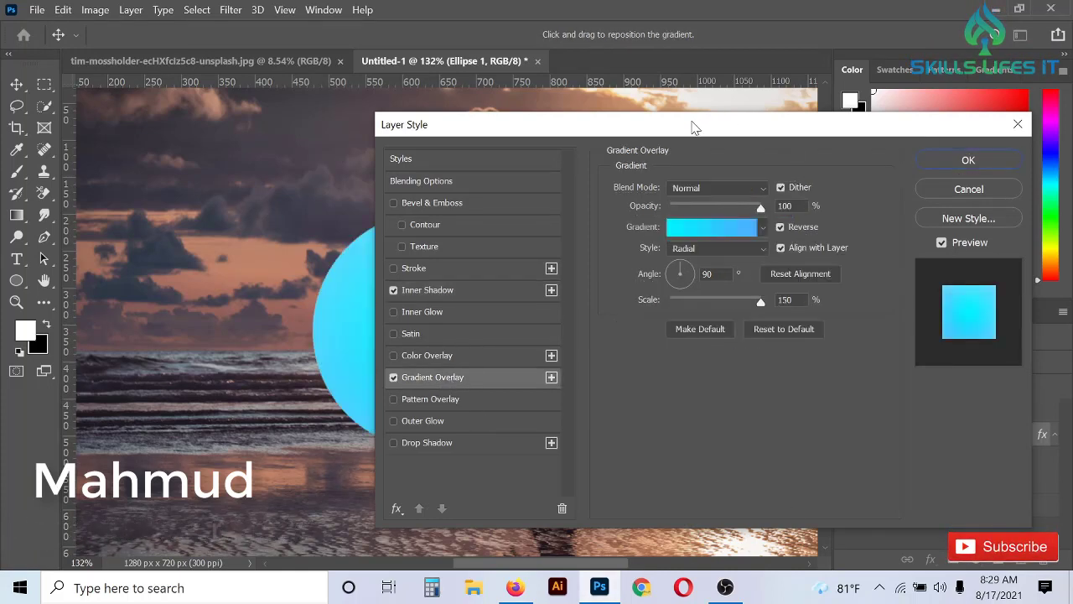
drag(694, 123, 828, 130)
click(858, 195)
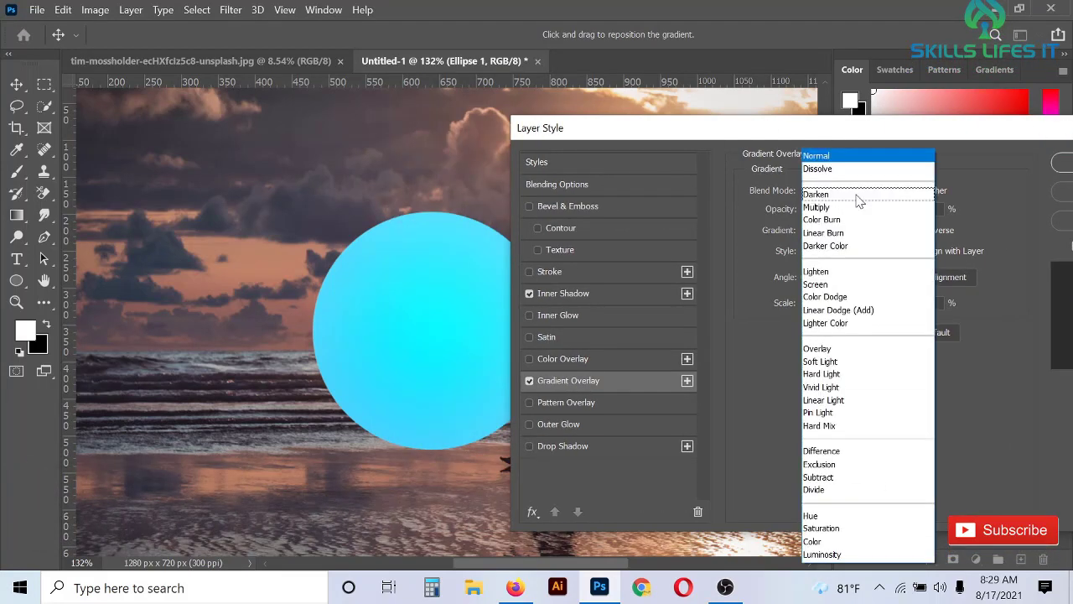
click(855, 324)
Replace the overlay's gradient with the Basics preset that fades from white to transparent
click(847, 230)
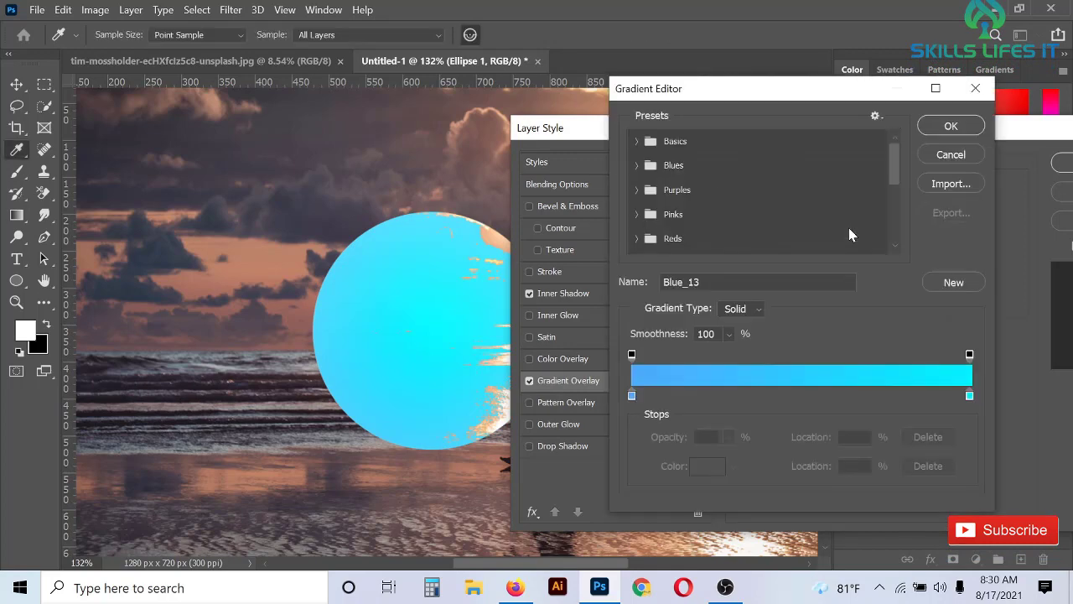
click(644, 141)
click(657, 168)
click(684, 170)
click(712, 166)
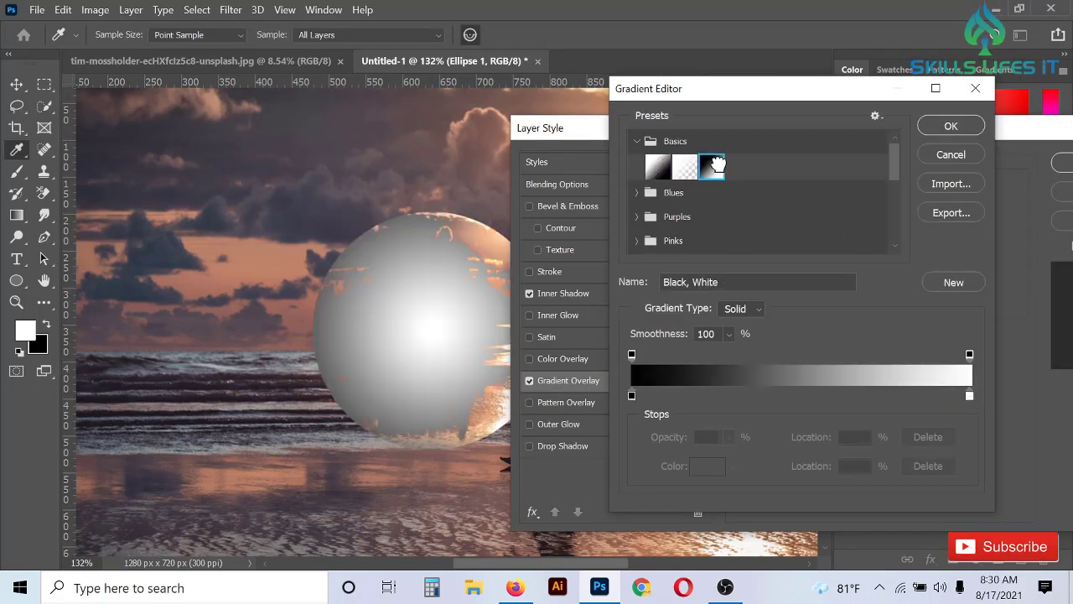
click(659, 169)
click(639, 192)
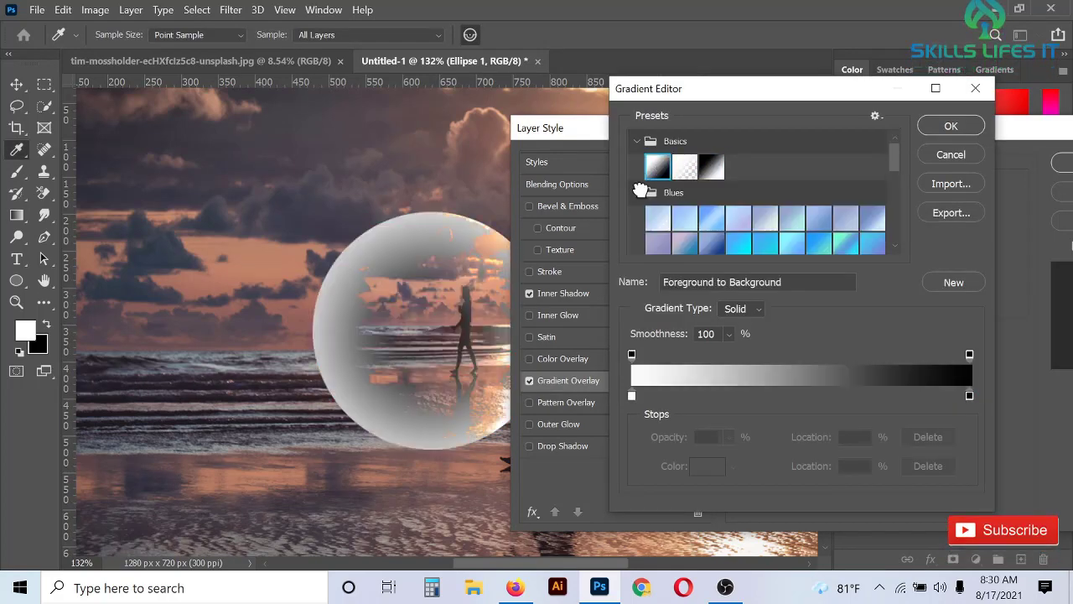
click(684, 168)
Change the color stop at the gradient's 0% location to black
double_click(632, 396)
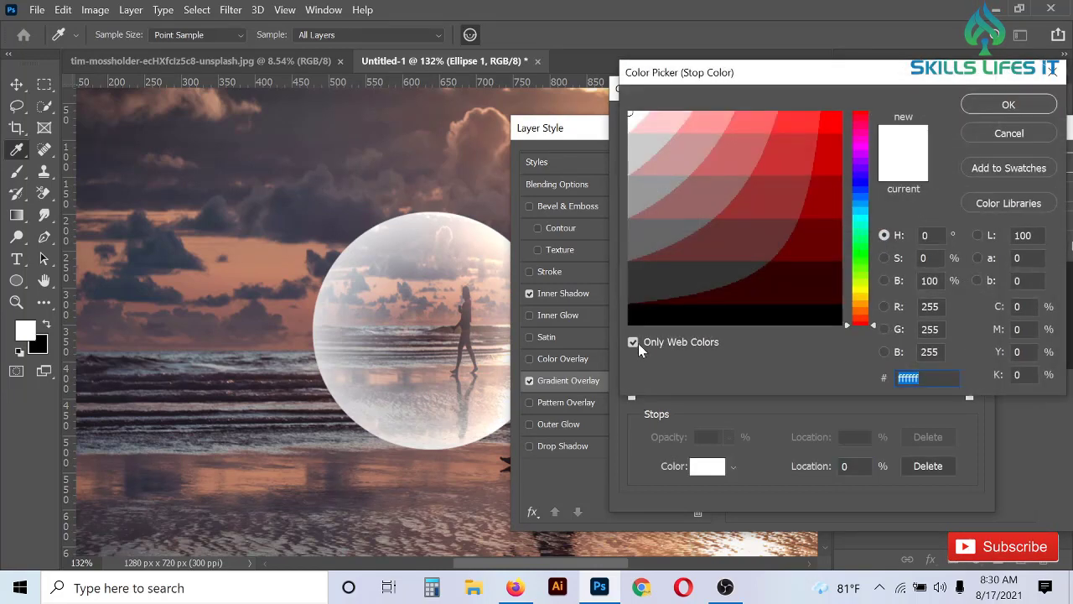
drag(641, 316, 620, 328)
click(998, 104)
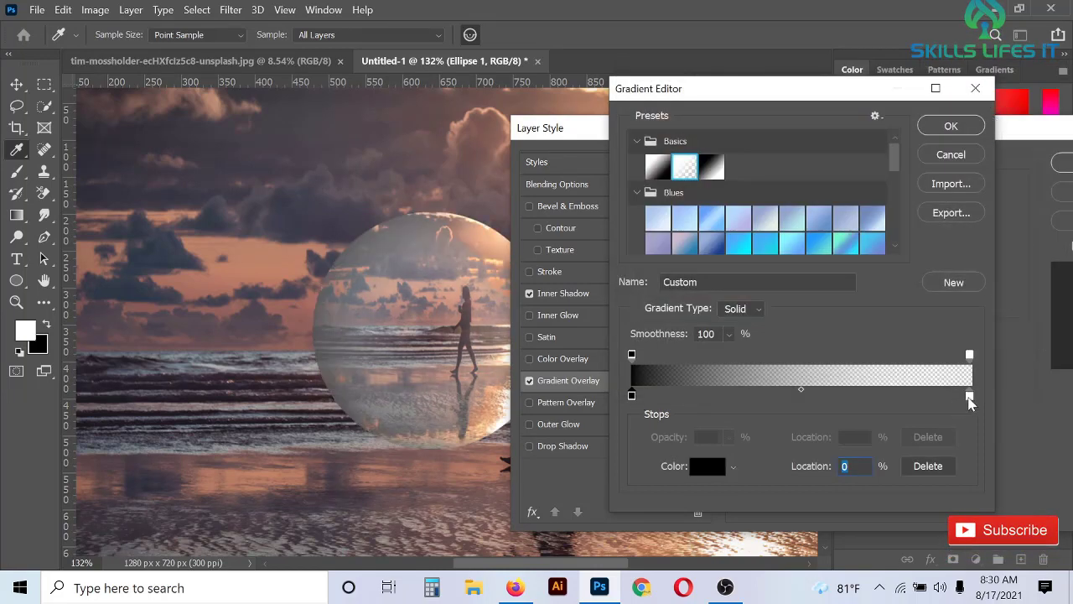
Move the gradient's black stop to 38%, keep the white stop at the far end, set the midpoint to 73%, and accept the gradient
drag(970, 398, 870, 404)
drag(755, 396, 712, 393)
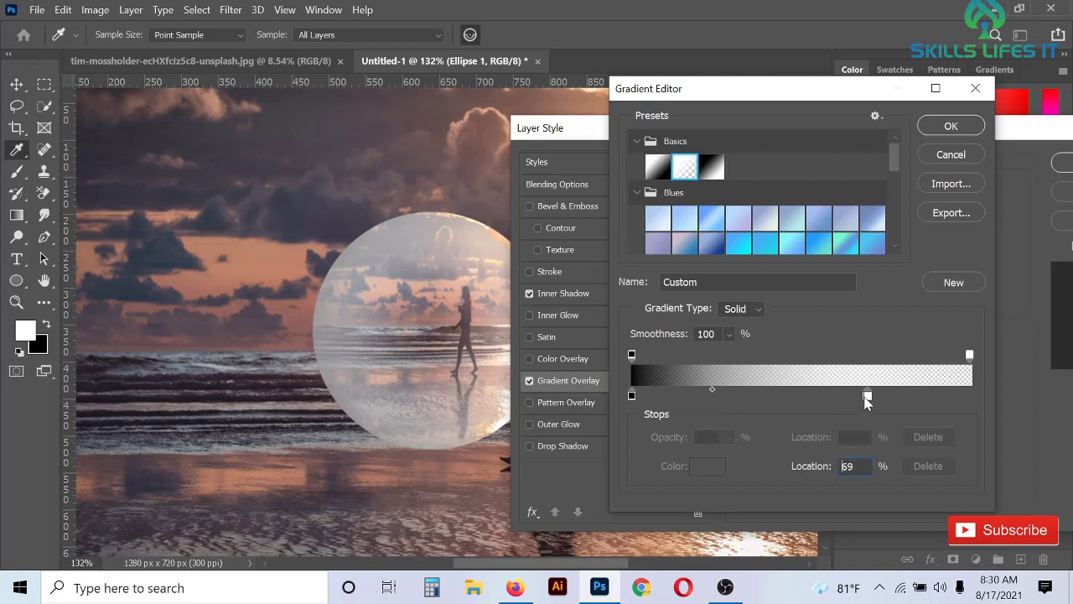
drag(867, 395, 970, 395)
drag(631, 395, 763, 403)
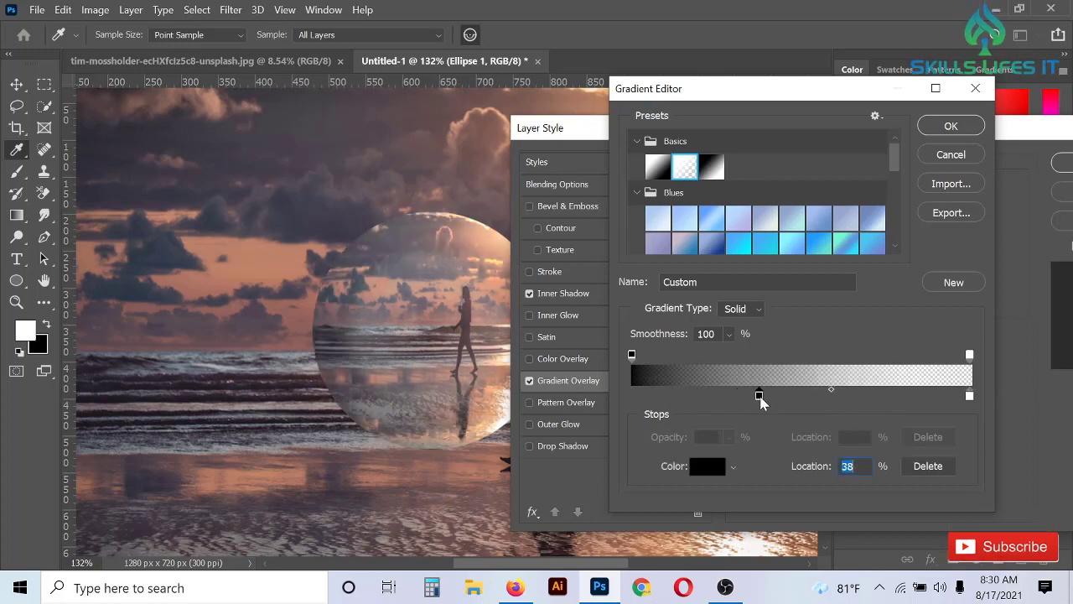
drag(832, 389, 905, 392)
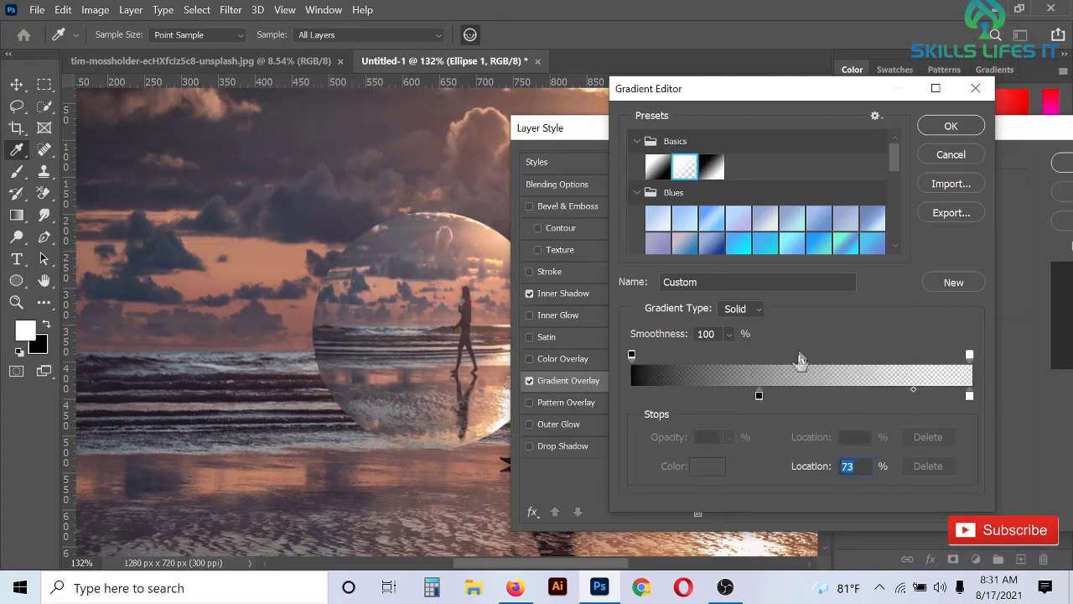
click(951, 126)
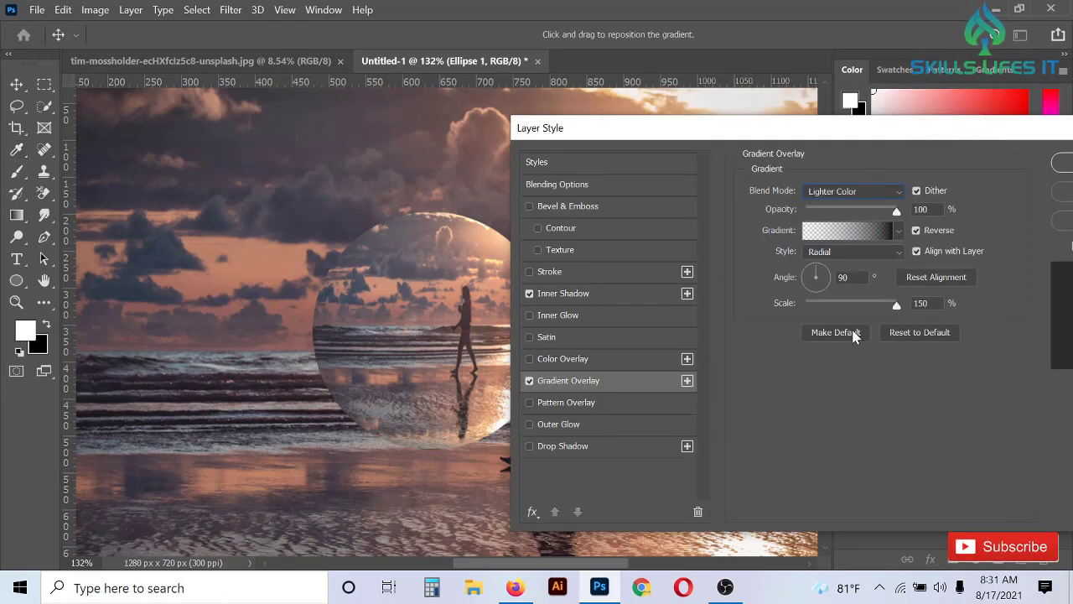
Set the gradient overlay's style to Linear, its angle to 60° and its scale to 90%
click(867, 251)
click(851, 291)
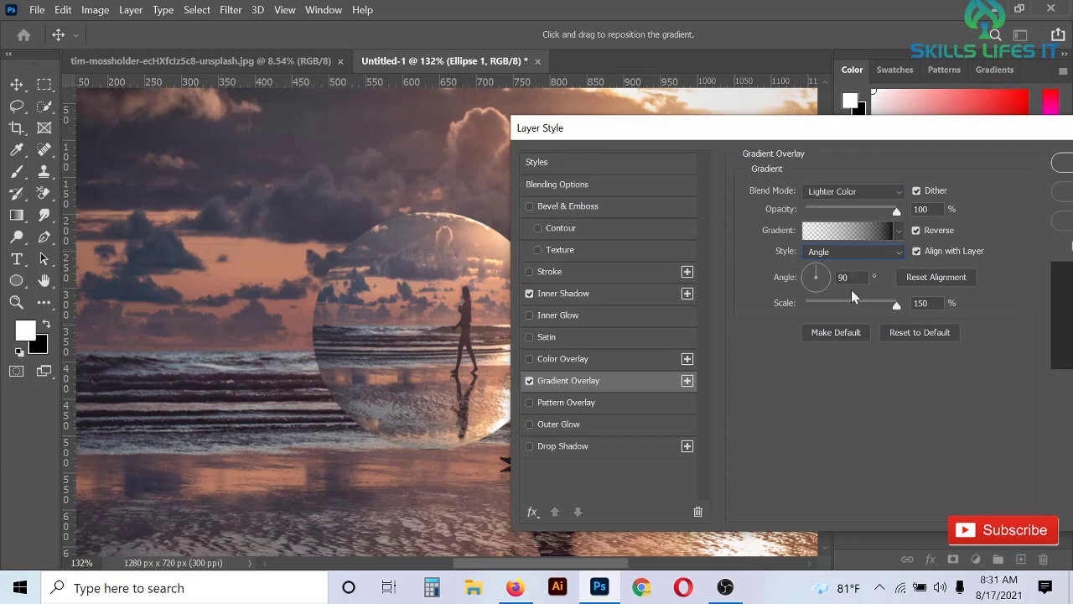
key(Up)
key(Up)
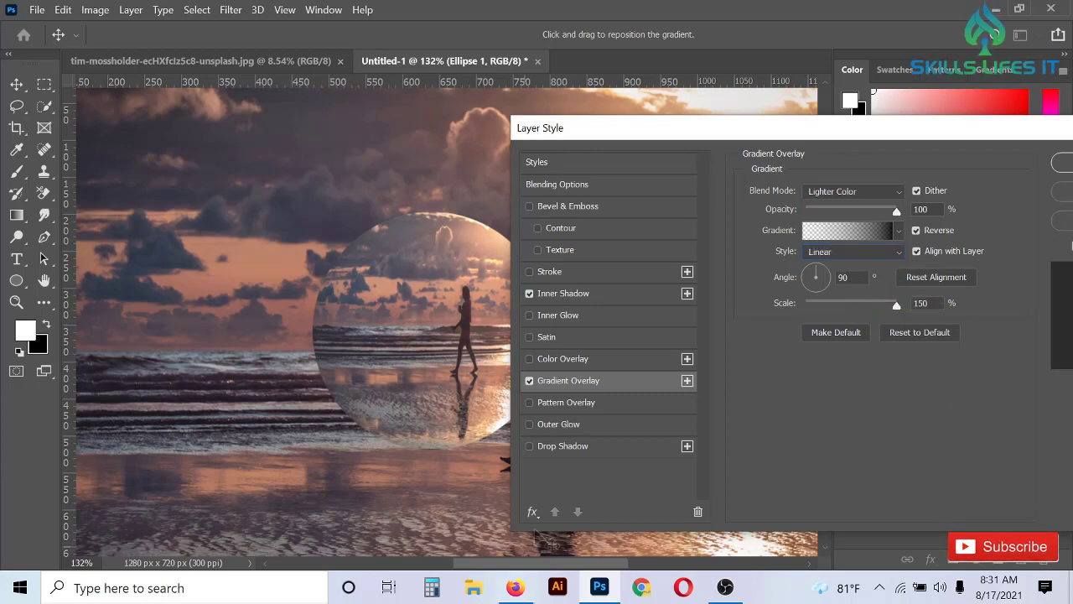
double_click(844, 278)
text(60)
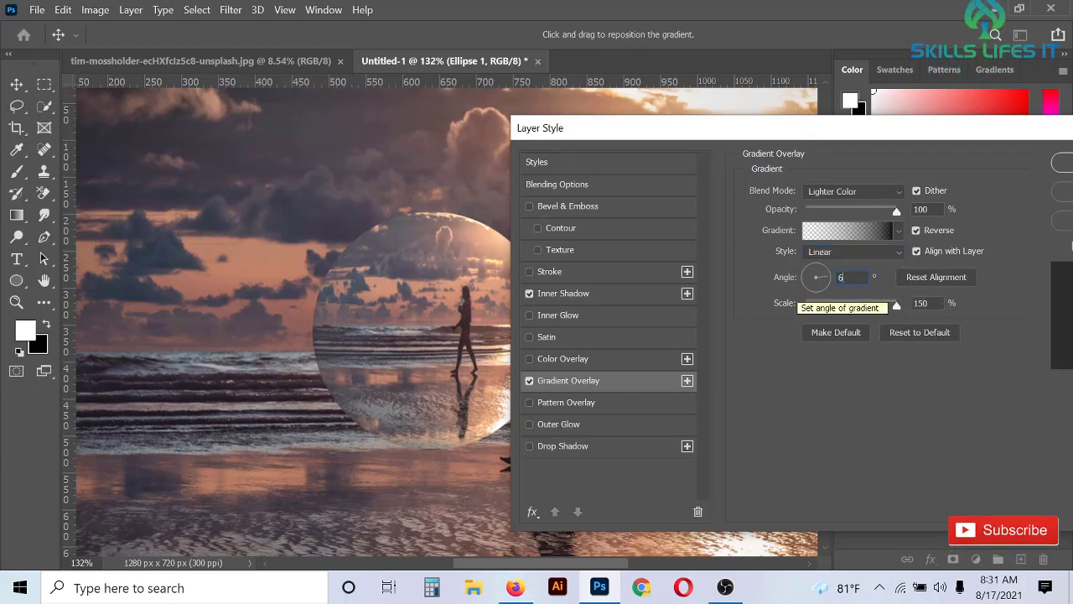
key(Tab)
text(9)
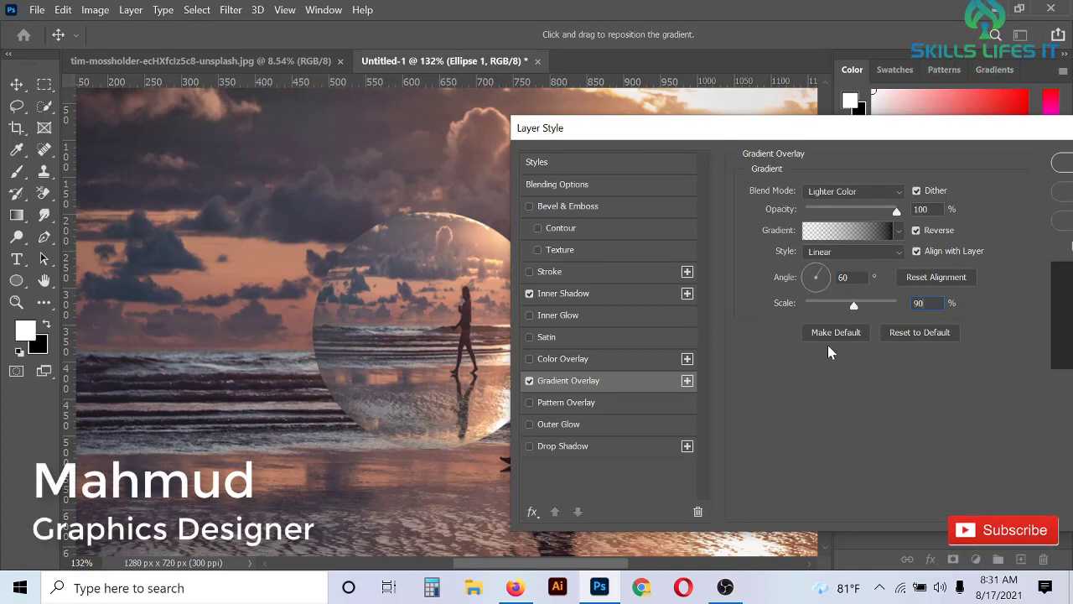
Turn off Reverse for the gradient overlay and apply the layer style
drag(889, 136, 769, 139)
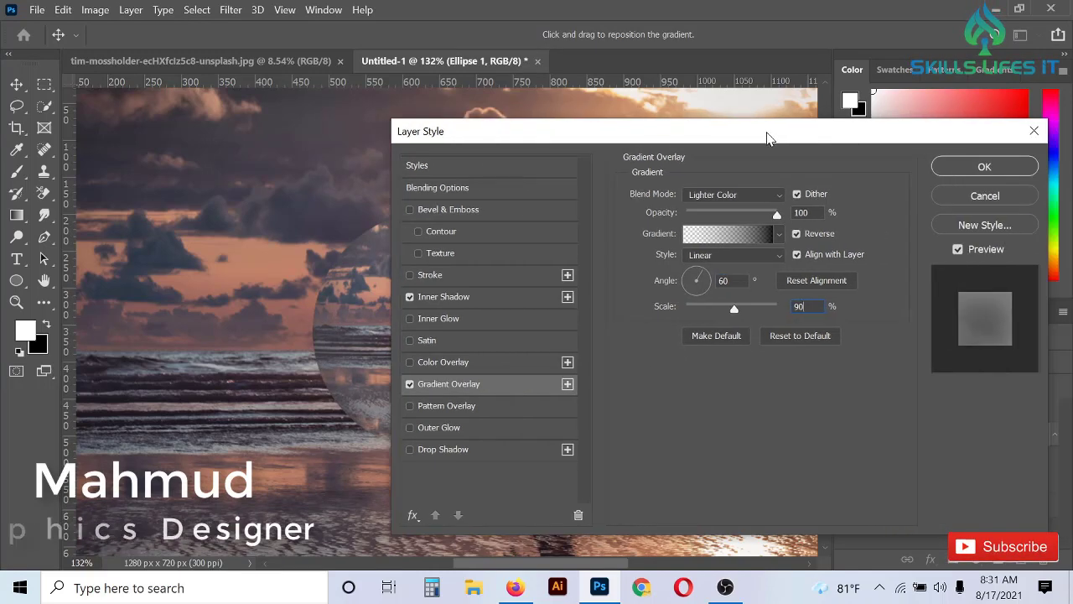
click(798, 238)
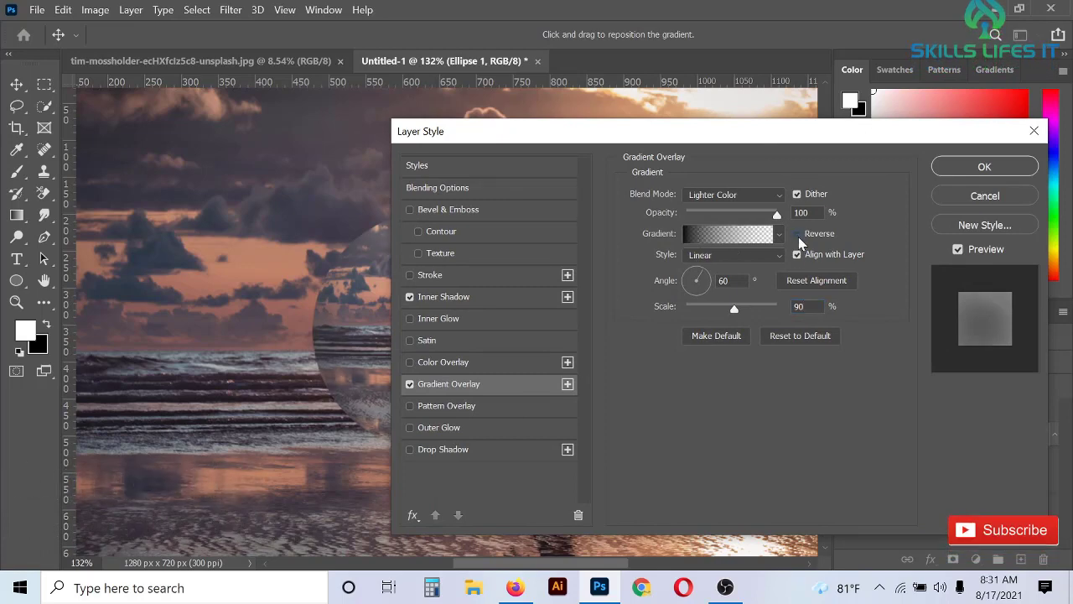
click(797, 235)
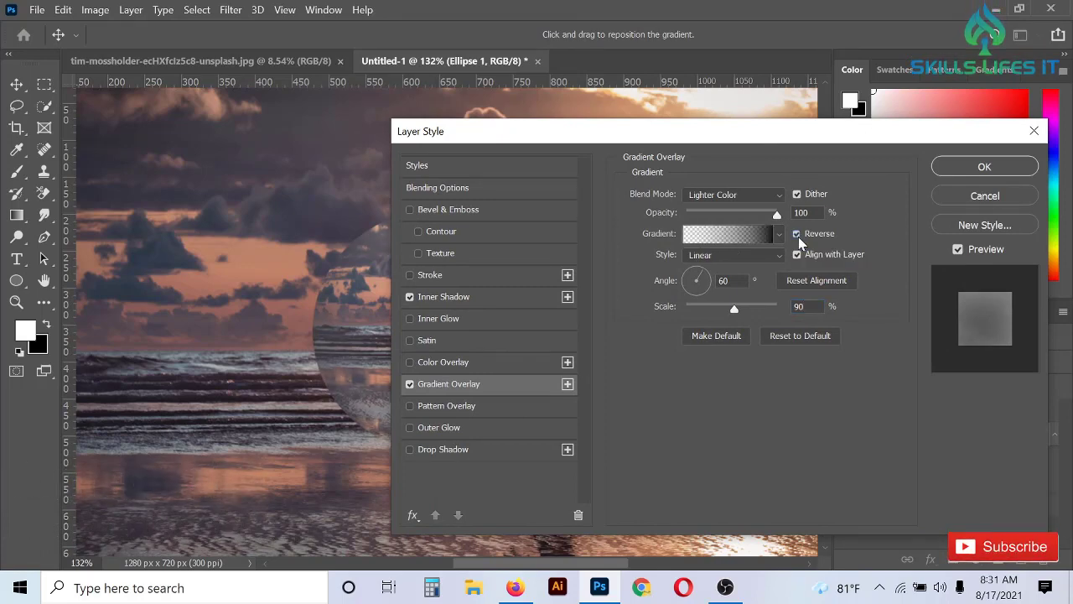
click(798, 238)
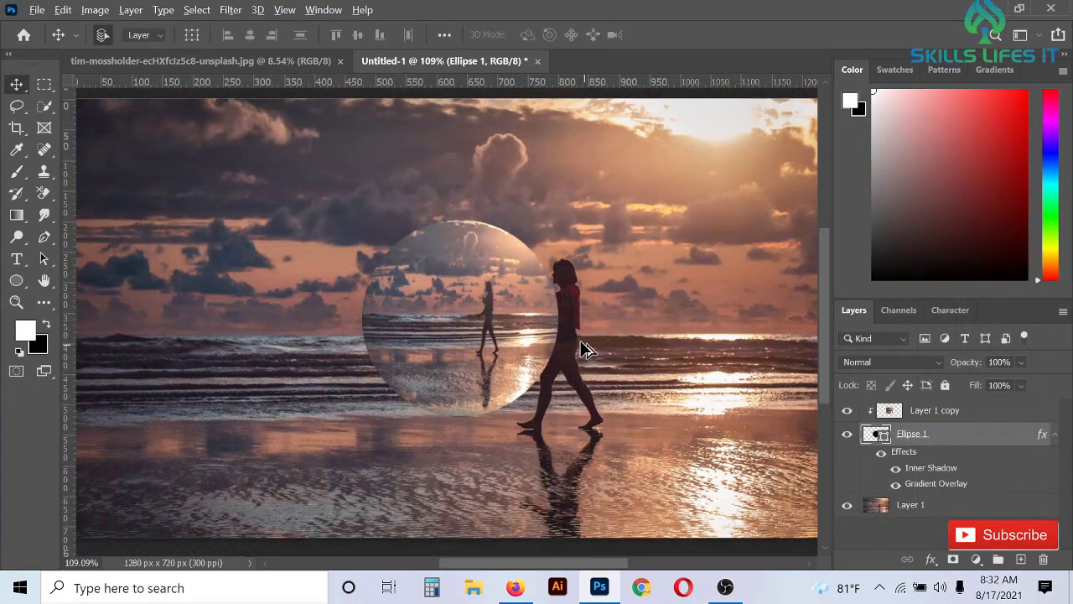
Draw a flat black ellipse about 279 px wide and 52 px high on the sand below the glass ball
scroll(585, 350, down, 2)
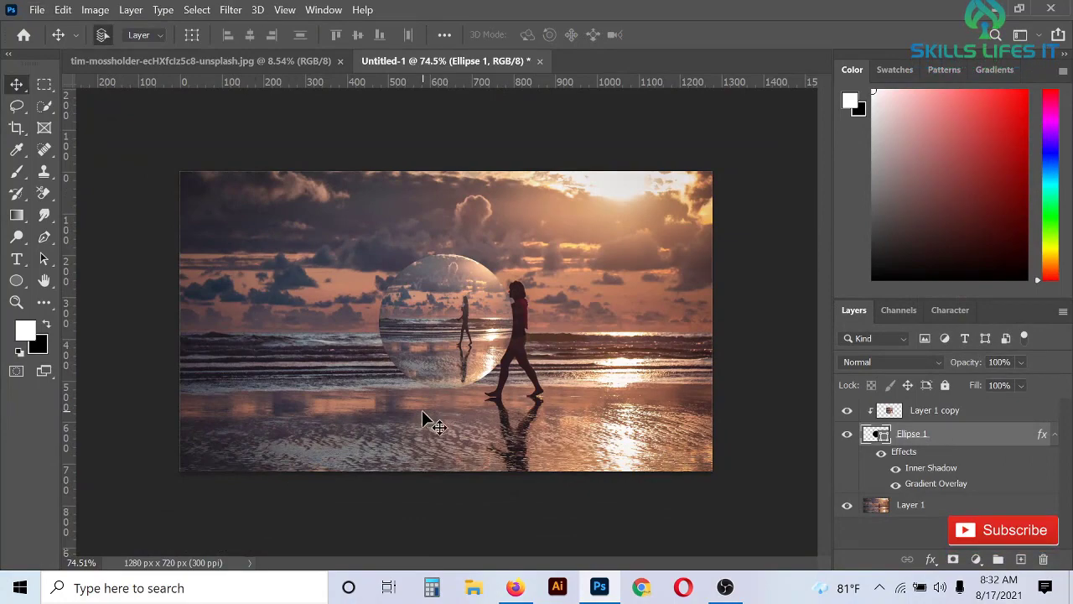
scroll(453, 419, up, 3)
scroll(480, 426, down, 2)
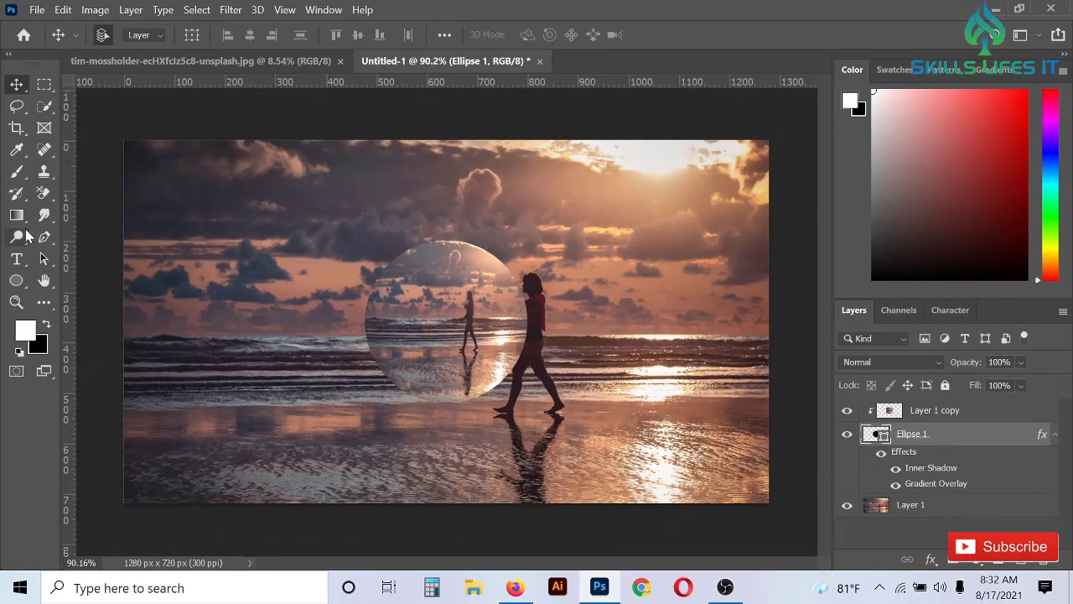
click(15, 282)
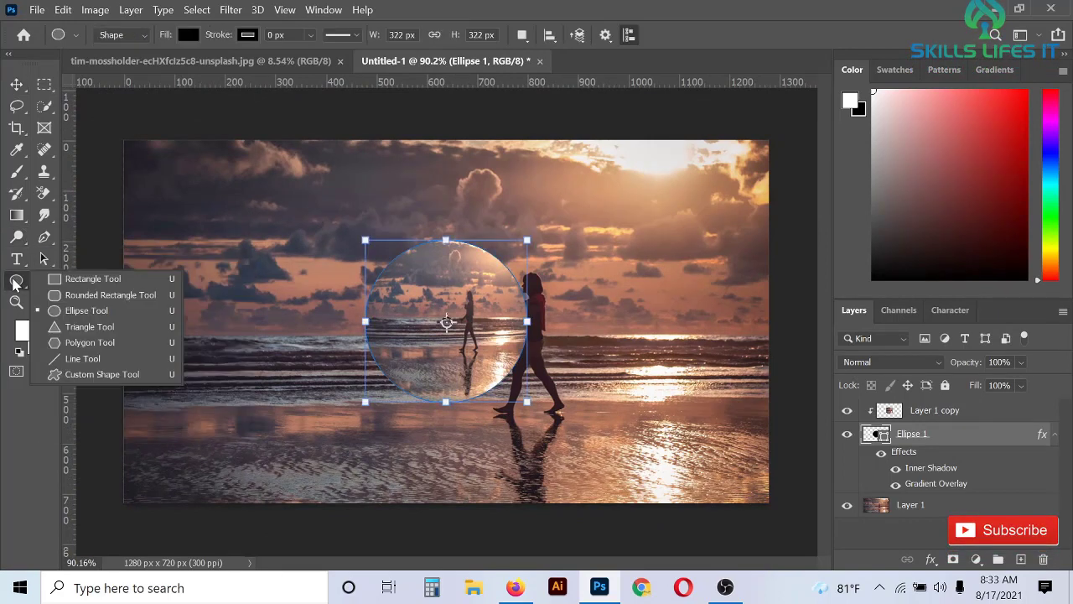
click(87, 310)
drag(363, 421, 451, 441)
key(ctrl+z)
drag(381, 436, 533, 467)
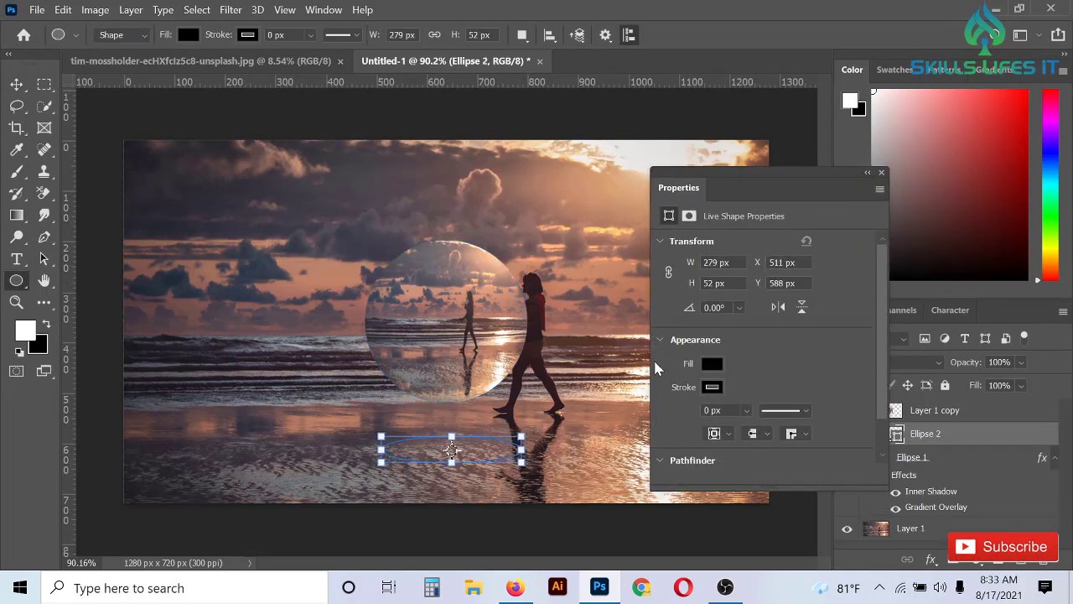
click(17, 85)
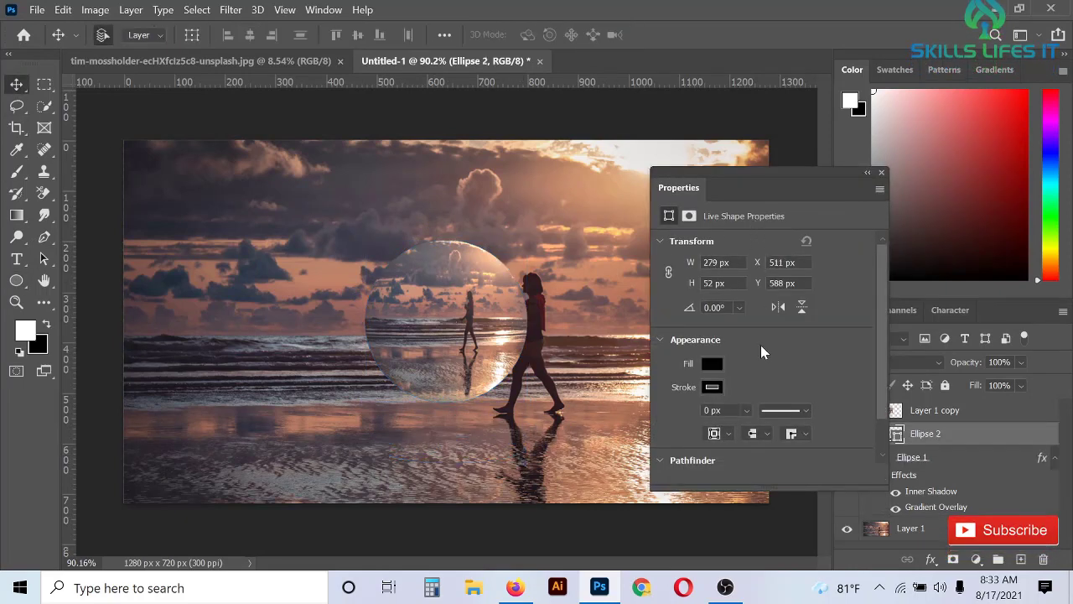
click(882, 172)
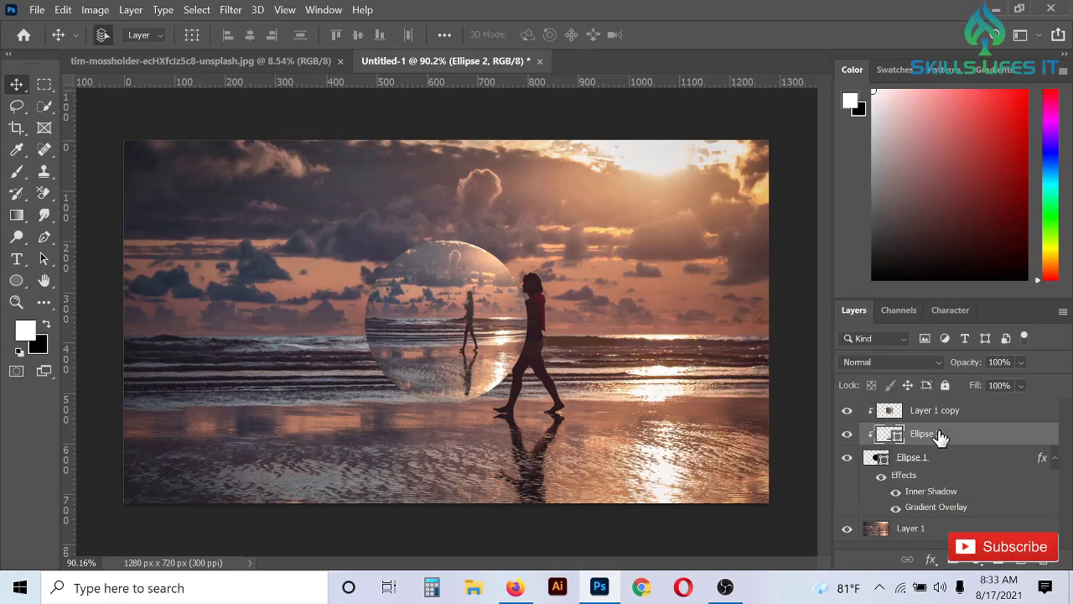
Move the Ellipse 2 layer above Layer 1 copy, release its clipping mask, and shift the ellipse up closer to the ball
drag(940, 436, 937, 409)
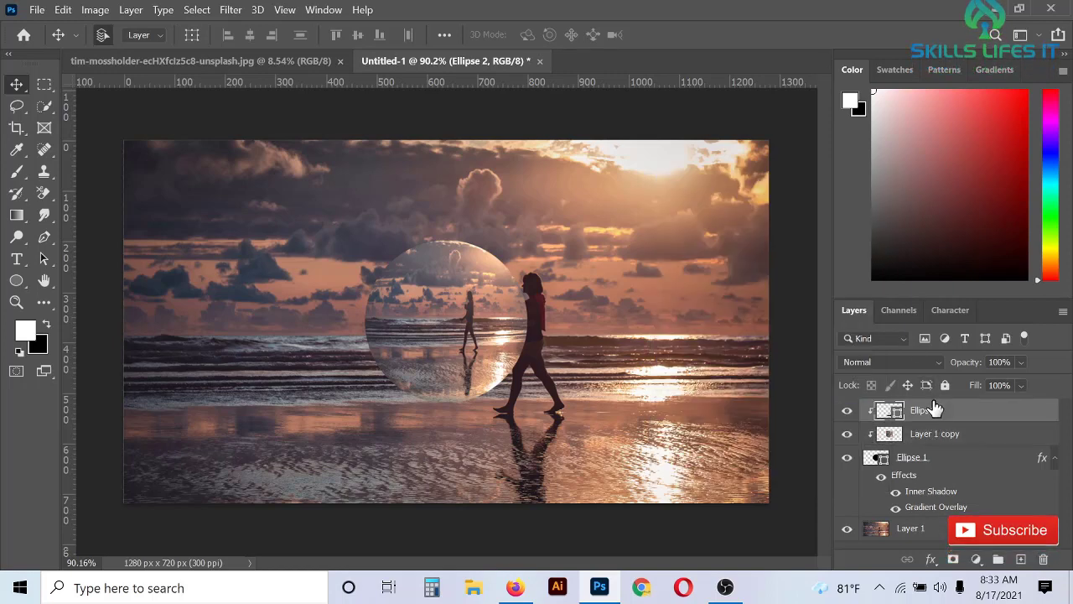
alt+click(914, 420)
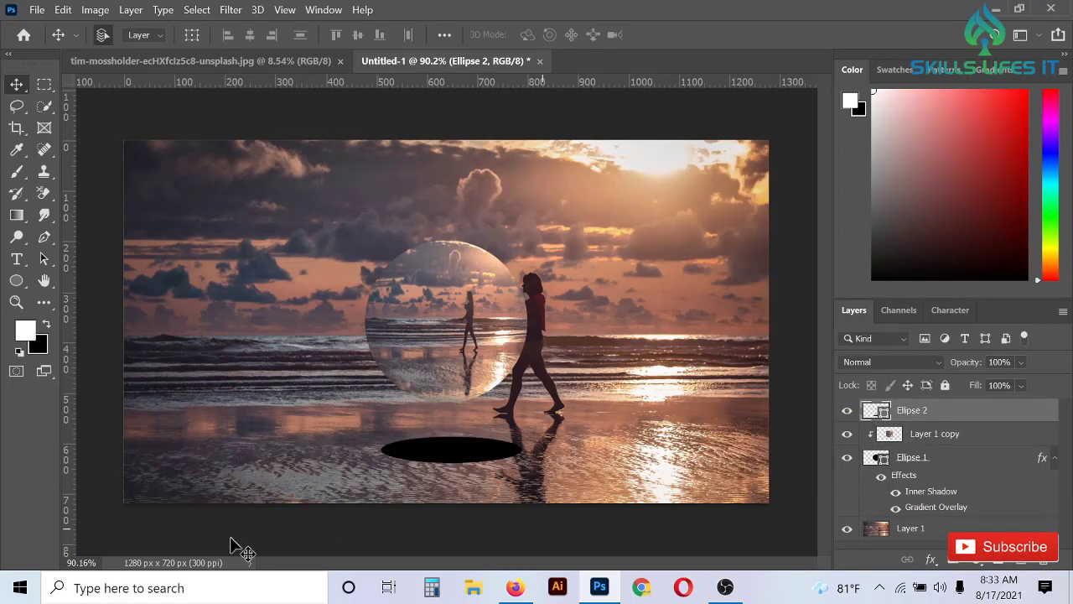
scroll(462, 475, up, 3)
mouse_move(470, 467)
mouse_down()
mouse_move(453, 443)
mouse_move(466, 453)
mouse_up()
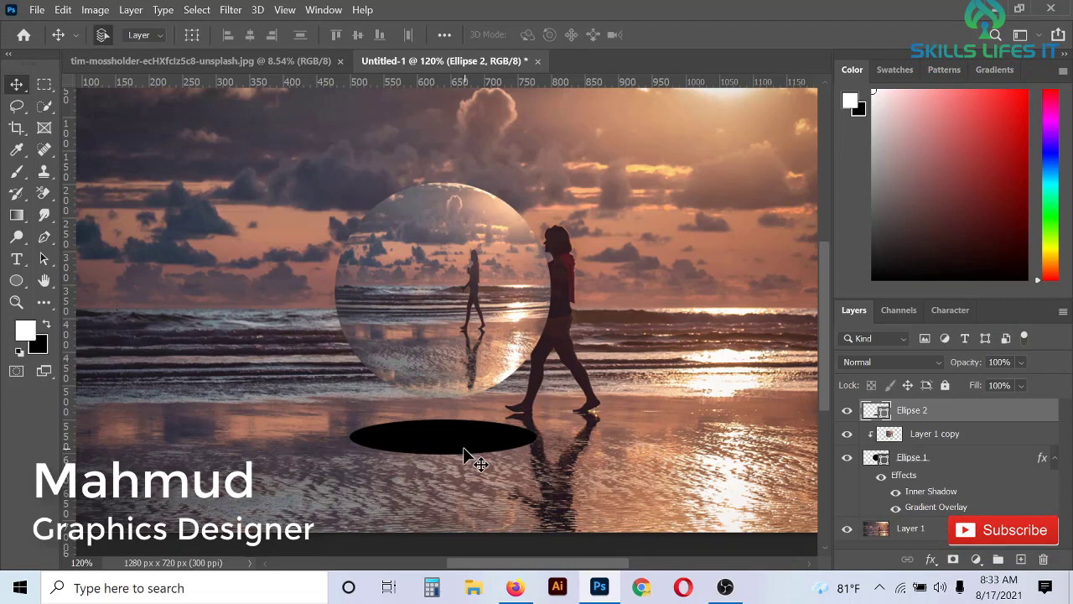
Rasterize Ellipse 2 and apply a Gaussian Blur with an 18 px radius to soften it into a shadow
click(234, 9)
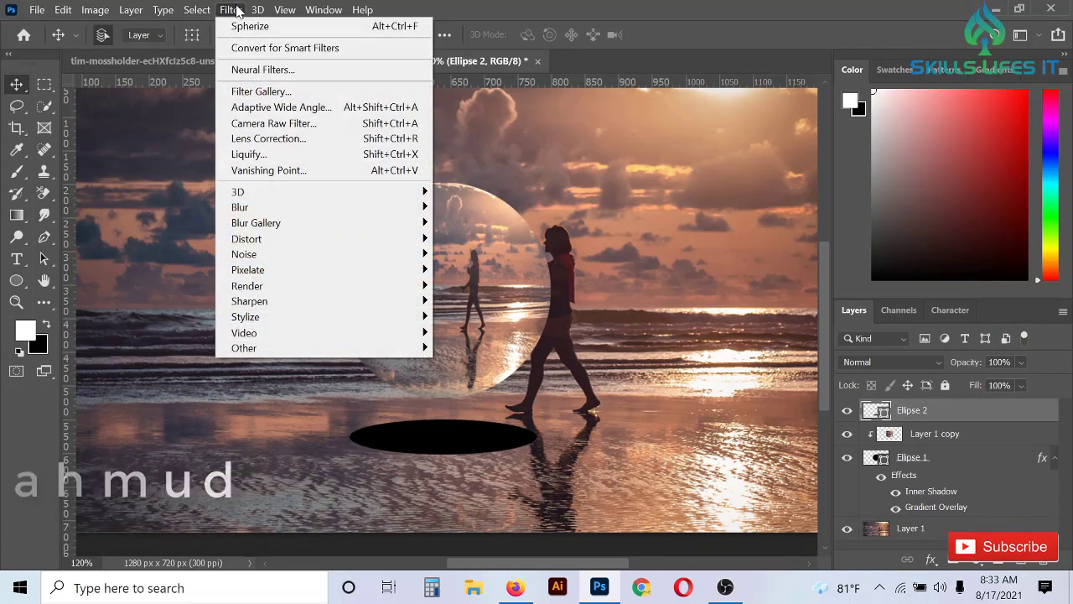
mouse_move(336, 212)
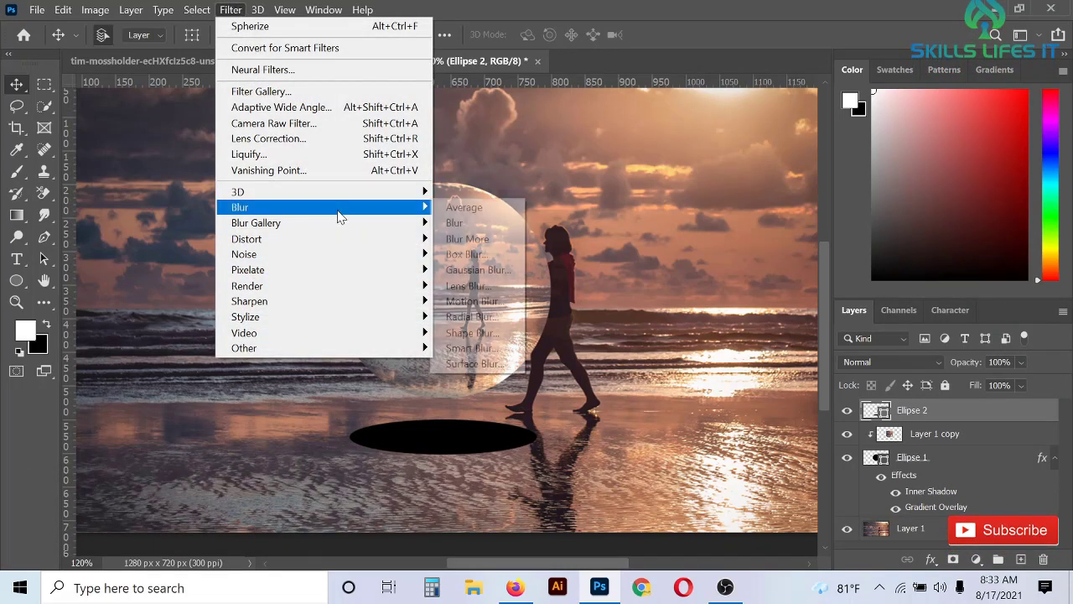
click(500, 269)
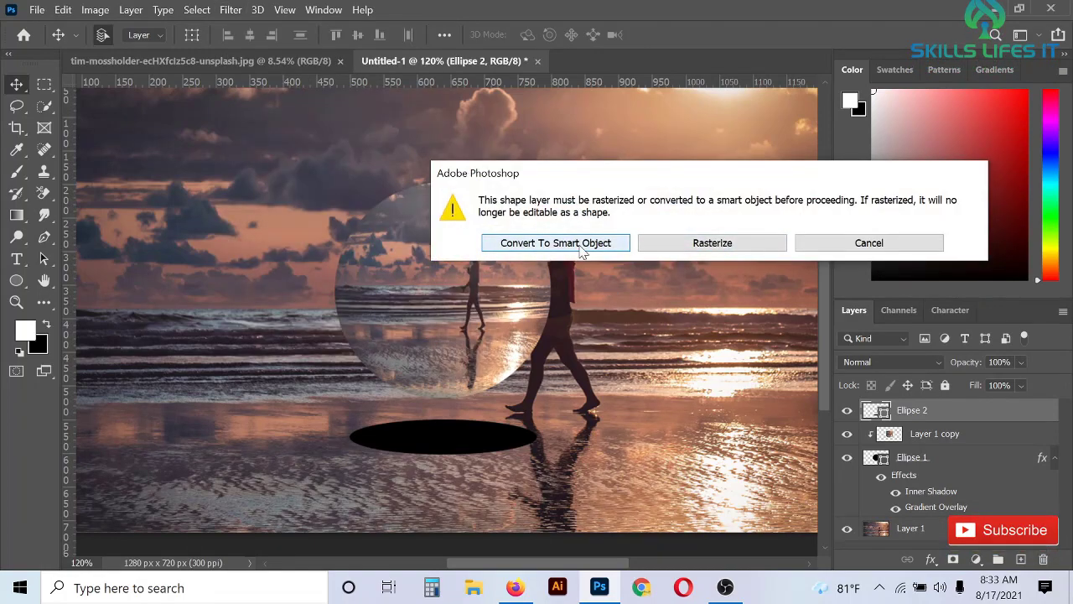
click(706, 243)
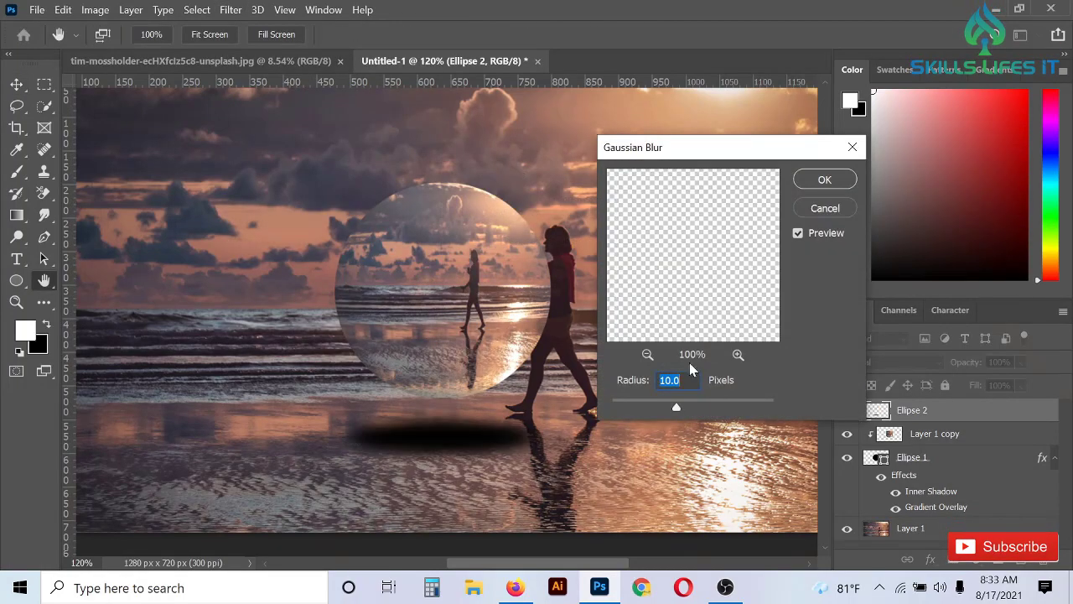
drag(678, 408, 798, 408)
drag(772, 407, 711, 402)
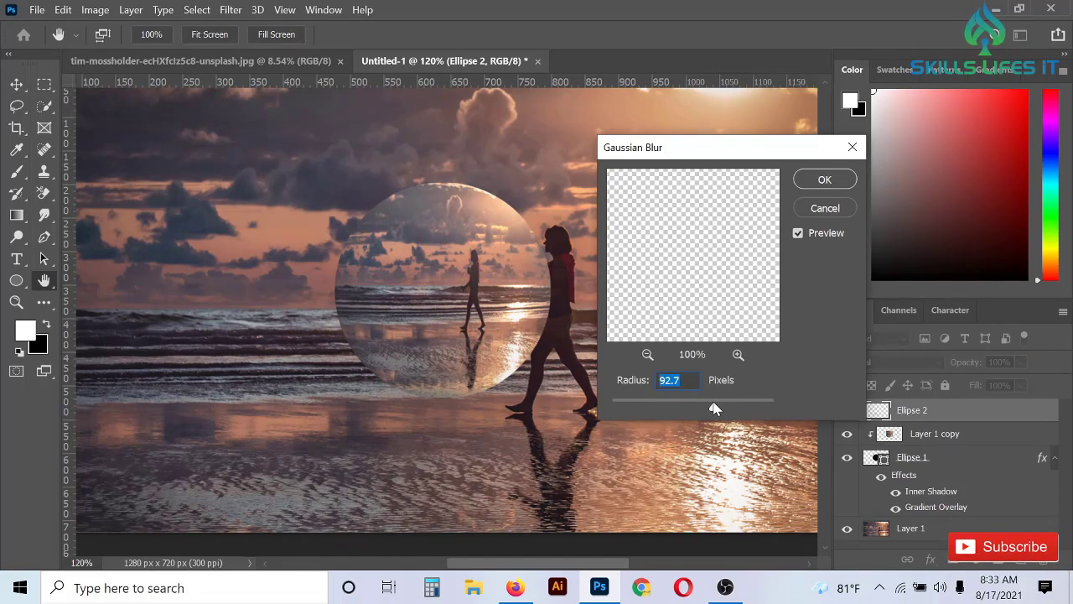
drag(711, 408, 682, 410)
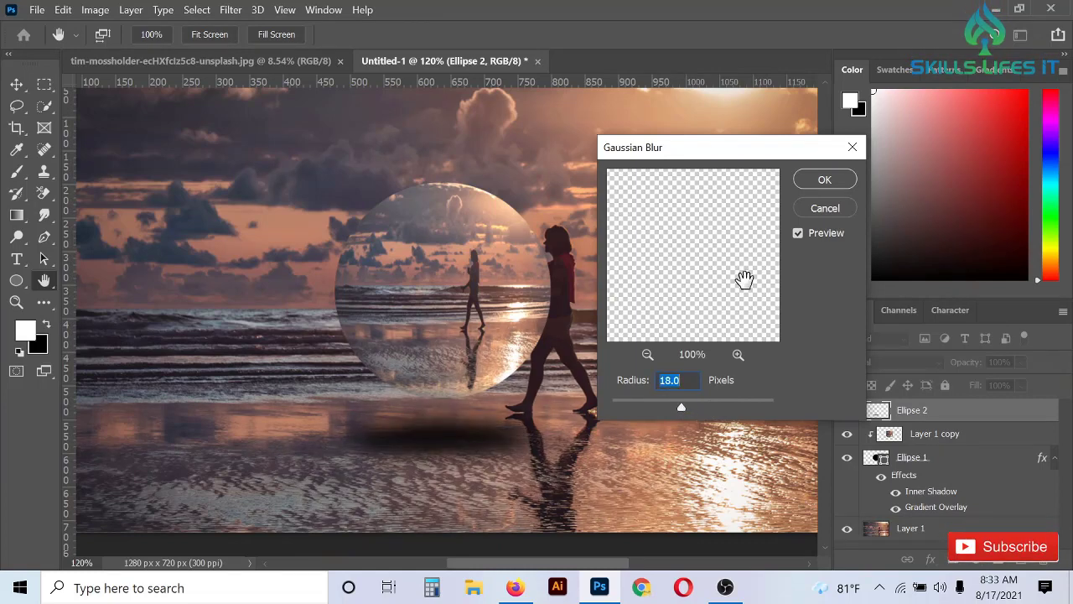
click(824, 182)
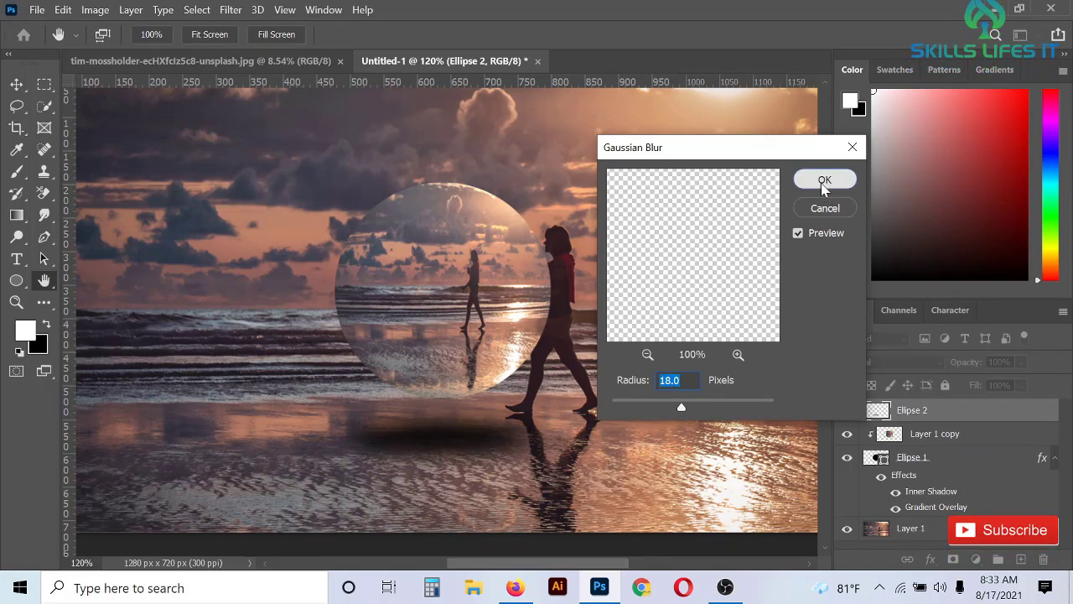
scroll(419, 379, down, 5)
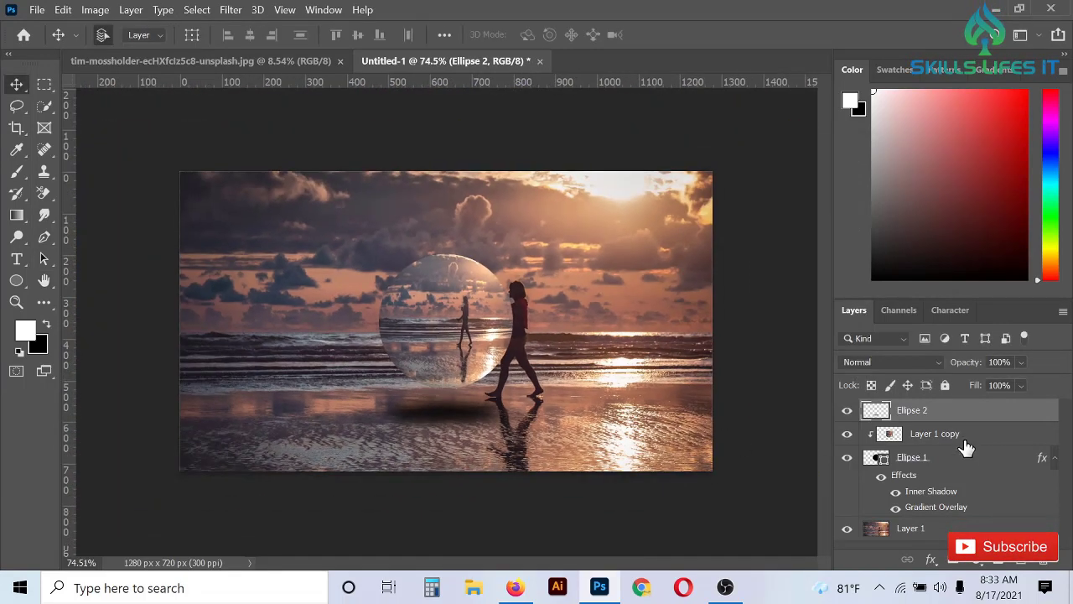
Duplicate the Layer 1 background photo and hide the original Layer 1
click(932, 536)
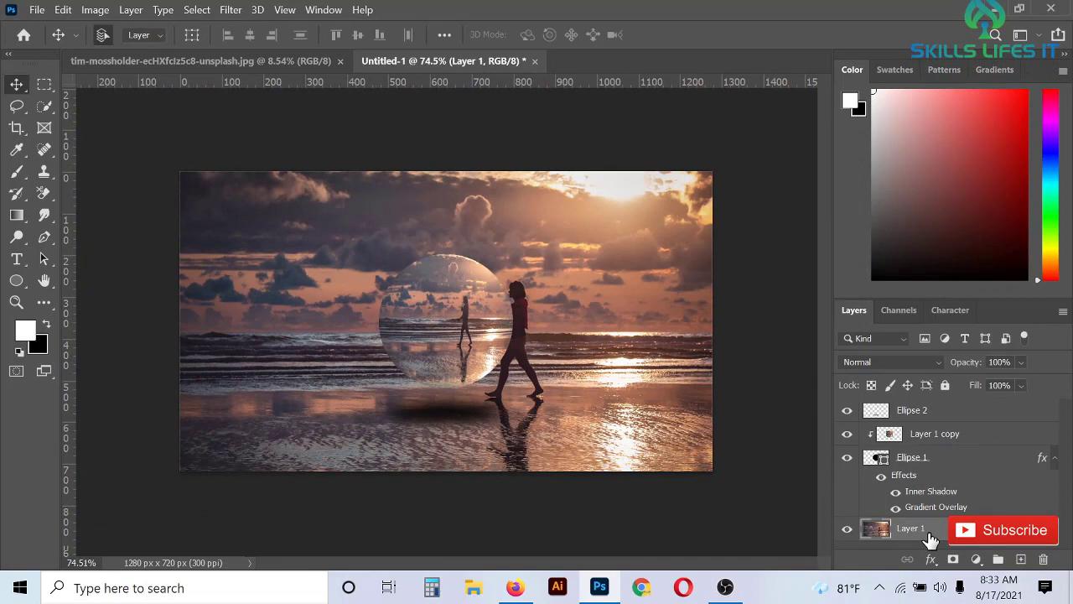
key(ctrl+j)
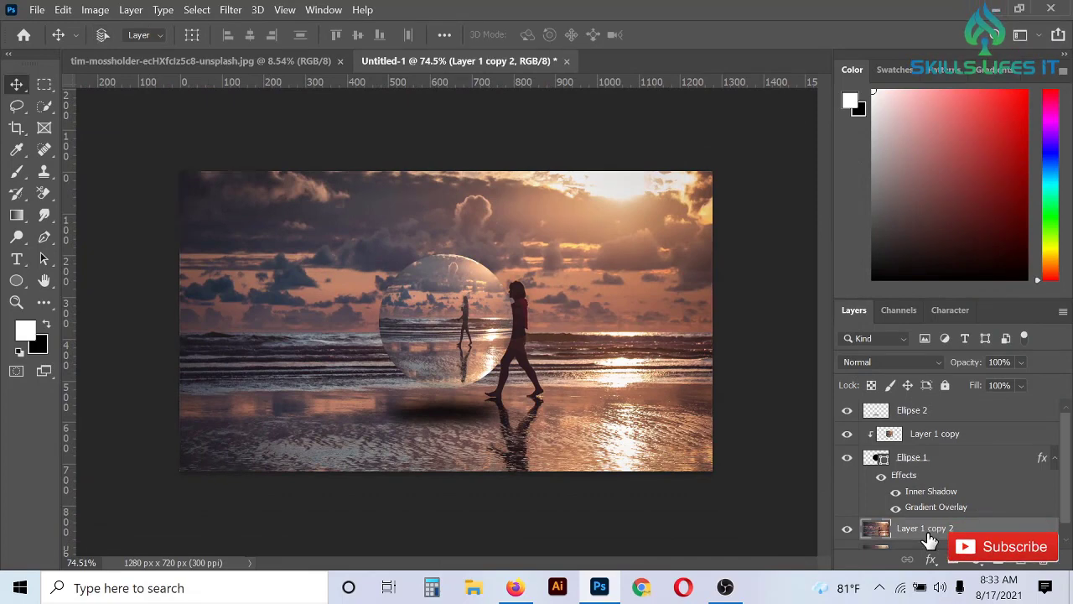
click(847, 536)
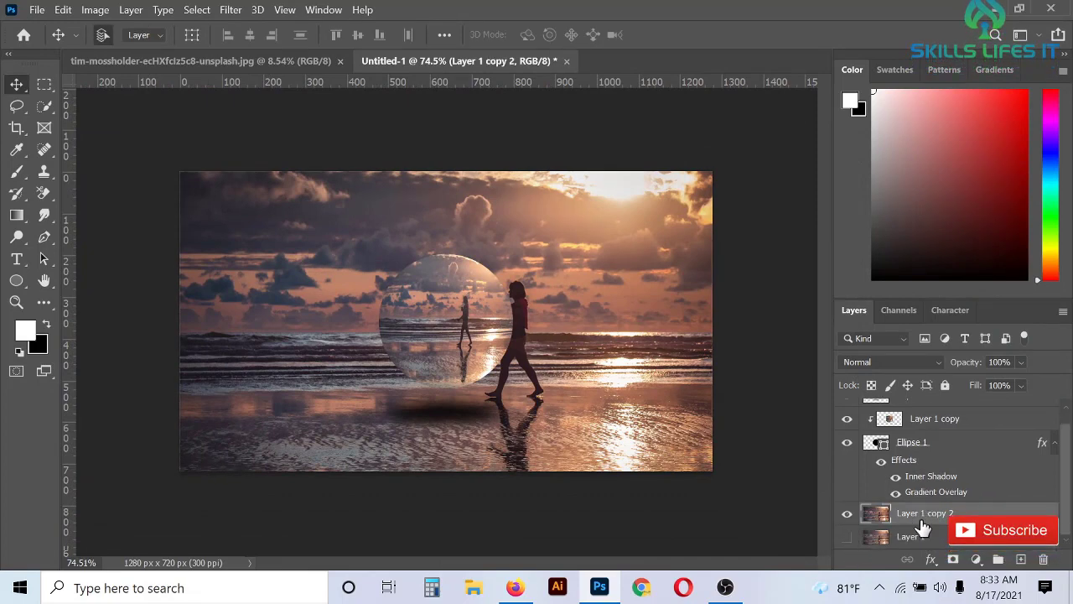
Apply a Gaussian Blur with a 6 px radius to the duplicated background photo layer
click(233, 10)
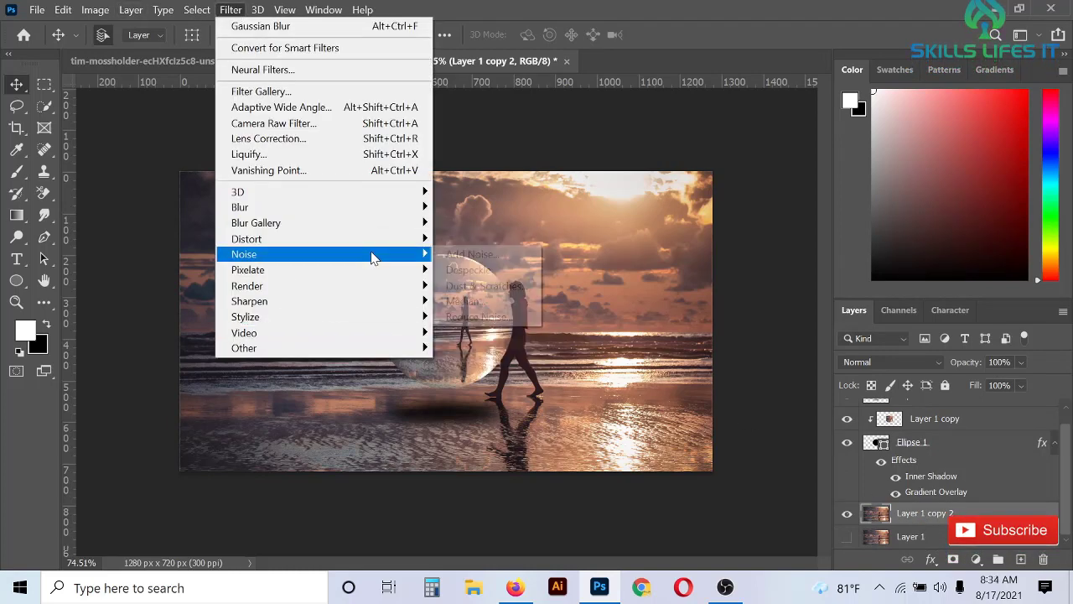
mouse_move(372, 206)
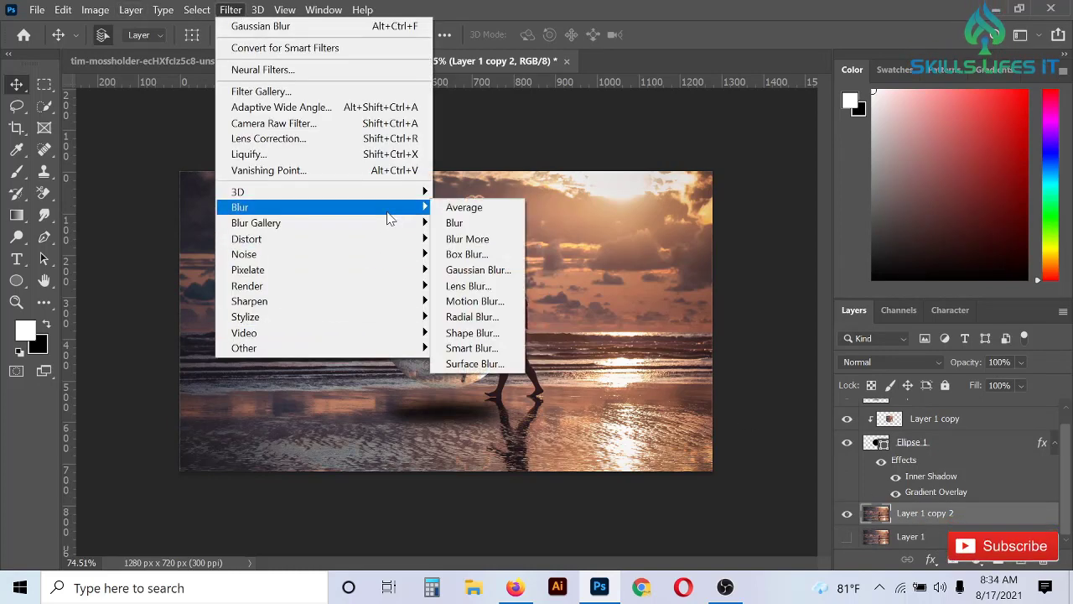
click(477, 270)
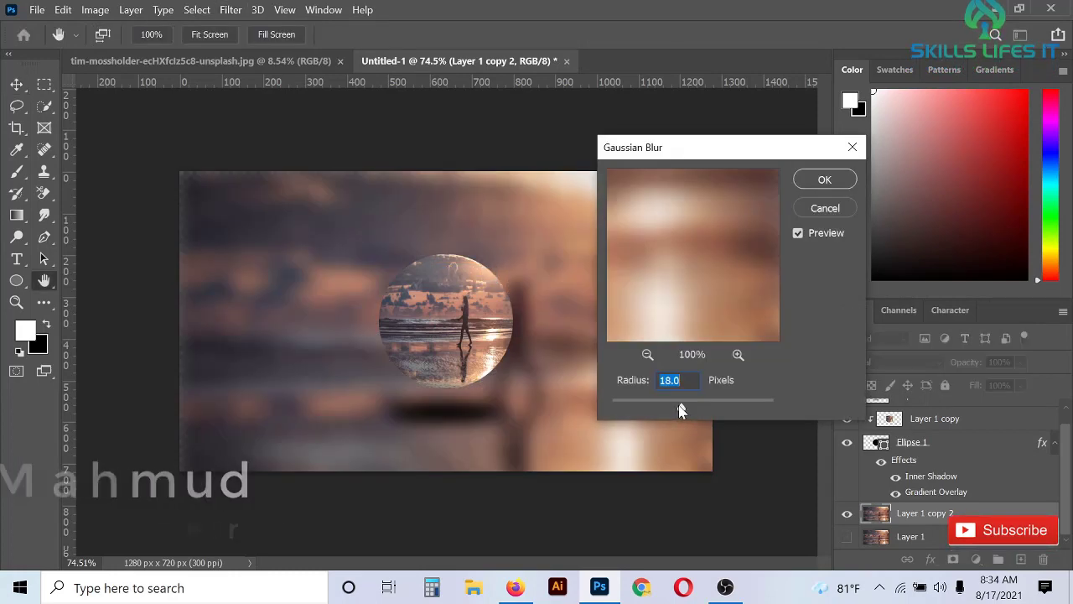
drag(681, 408, 660, 411)
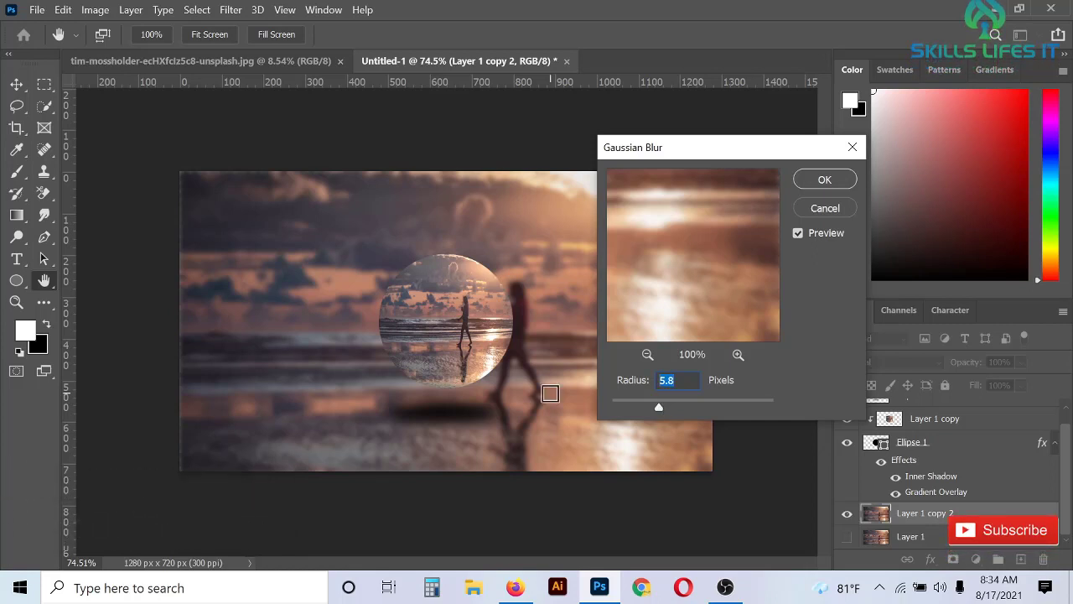
text(6)
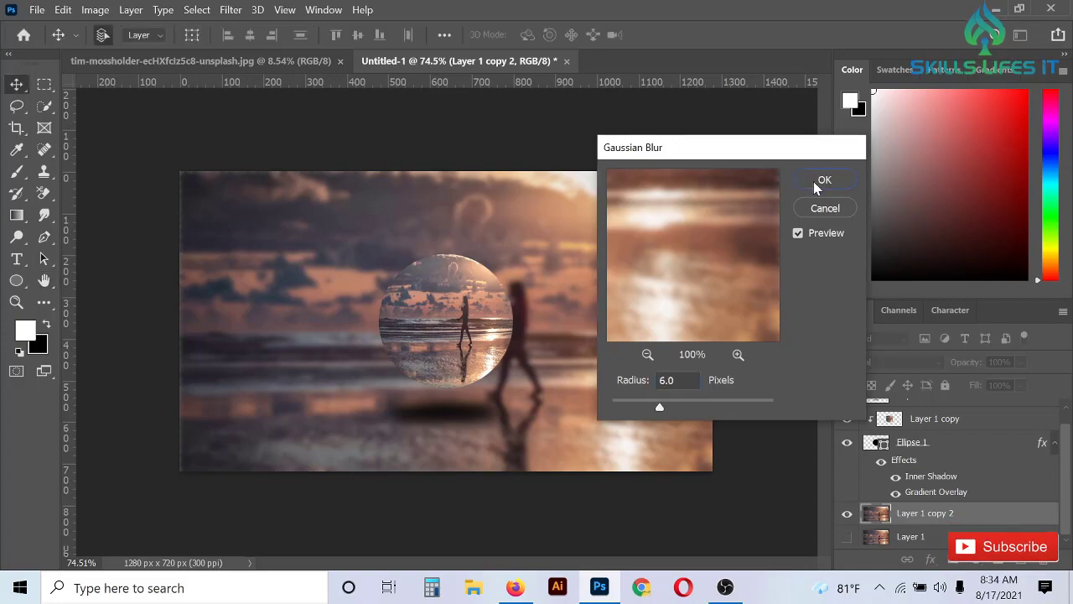
click(820, 185)
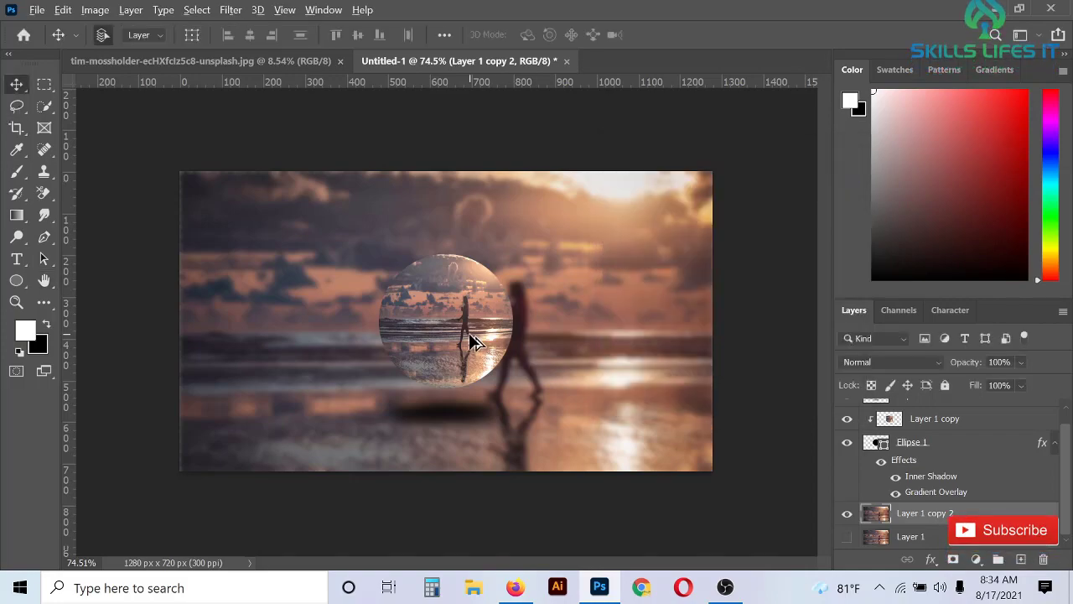